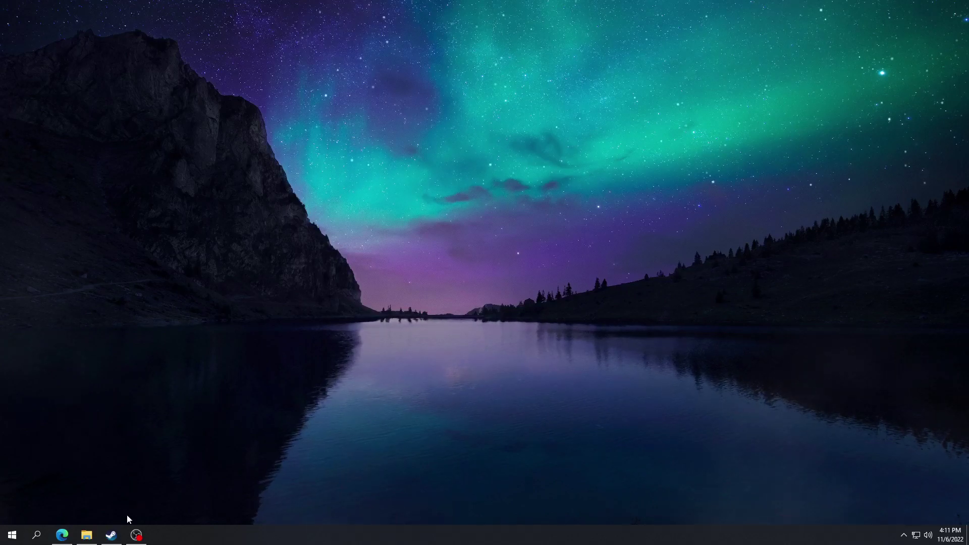
- Show the FP2 Mod Manager page in Edge and scroll to its Files listing freedommanager1_3.zip
left_click(62, 541)
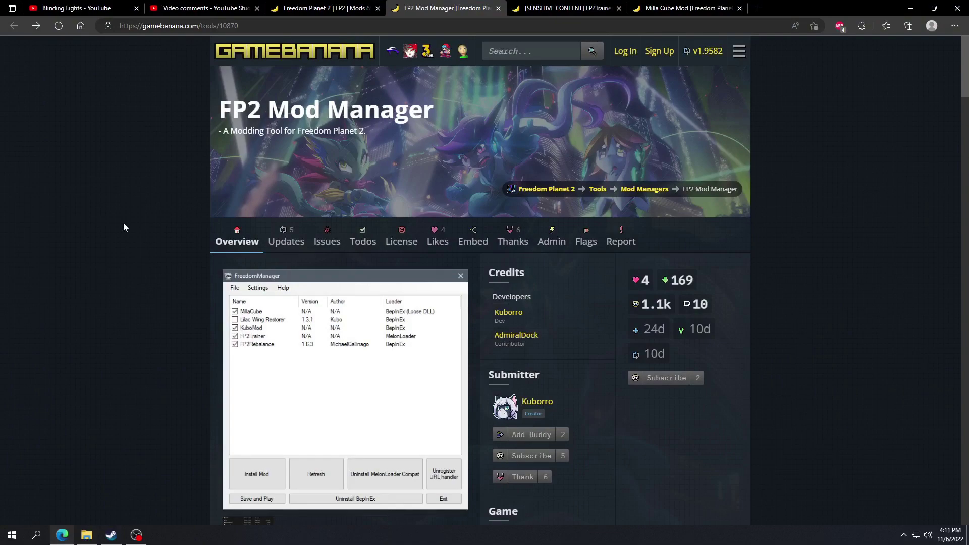
scroll(124, 223, "down", 10)
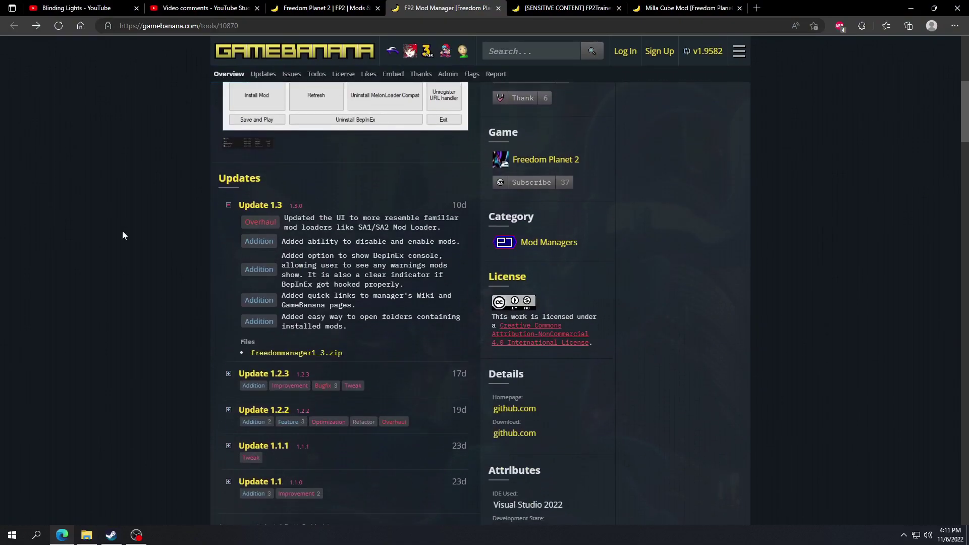
scroll(123, 236, "down", 15)
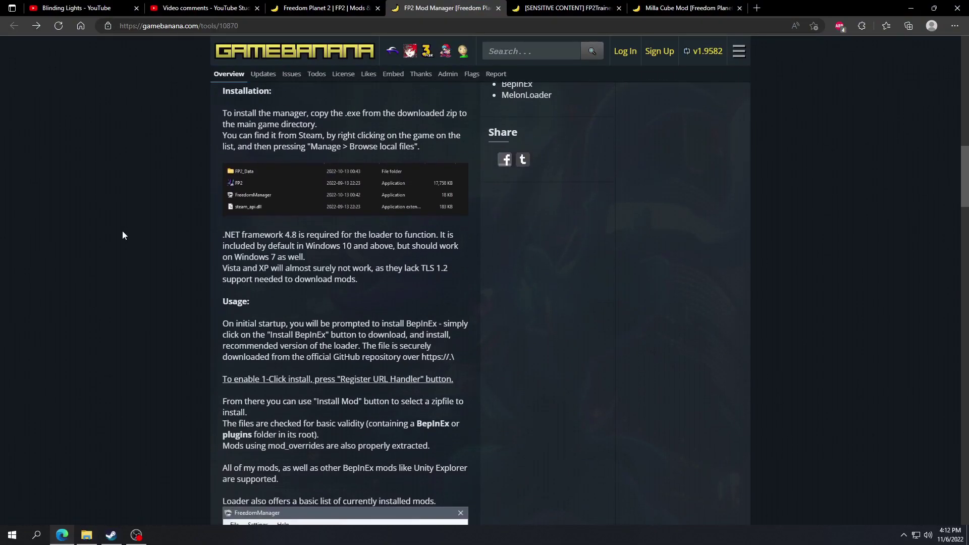
scroll(123, 235, "down", 15)
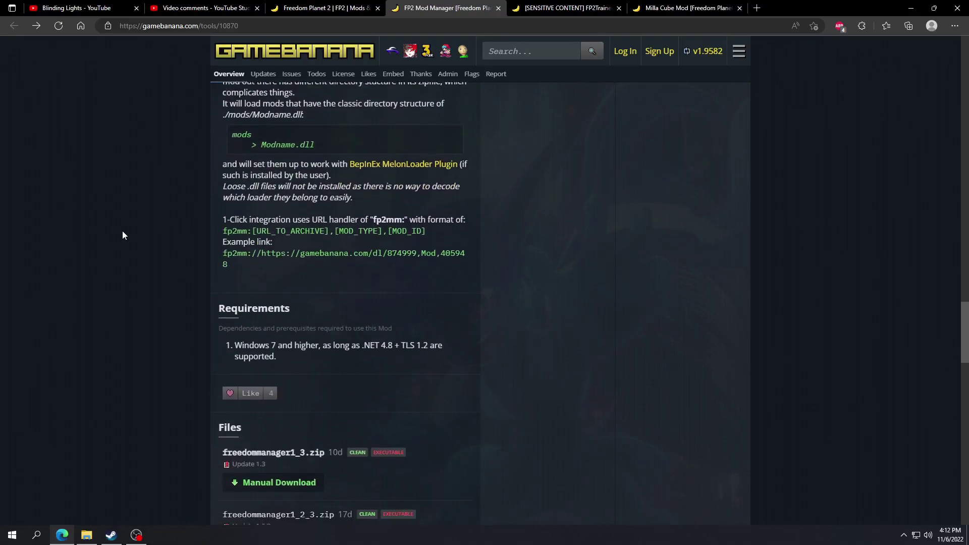
scroll(122, 235, "up", 1)
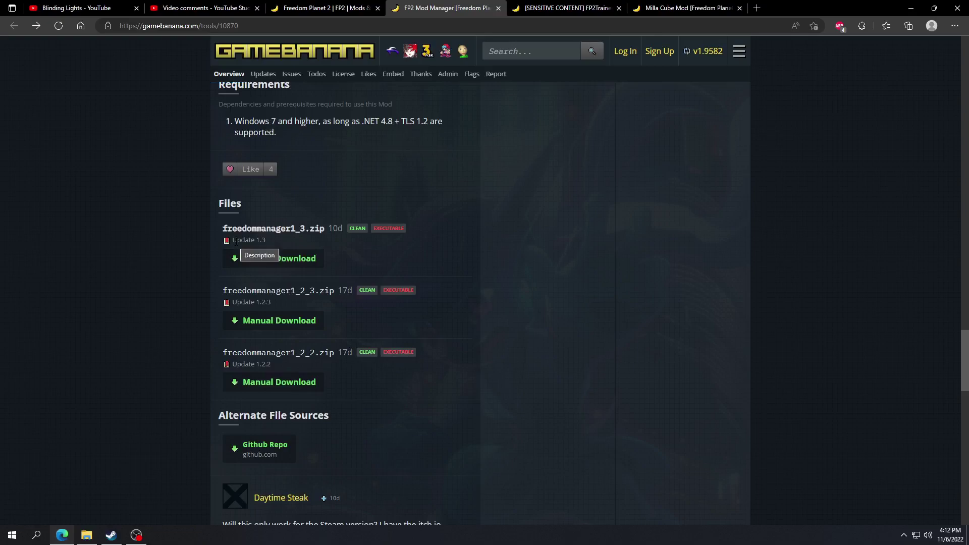
- Download freedommanager1_3.zip via Manual Download and show it in the Downloads folder
left_click(262, 263)
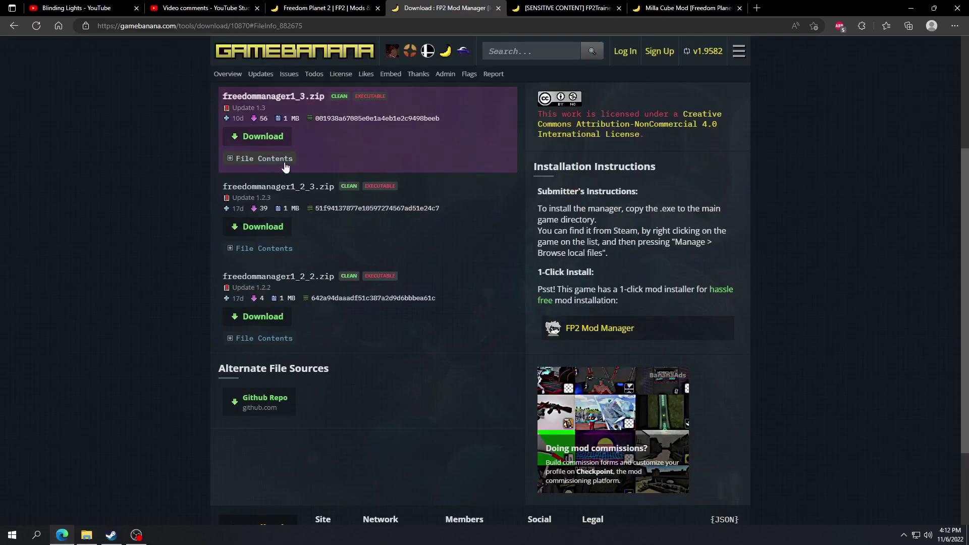
left_click(273, 210)
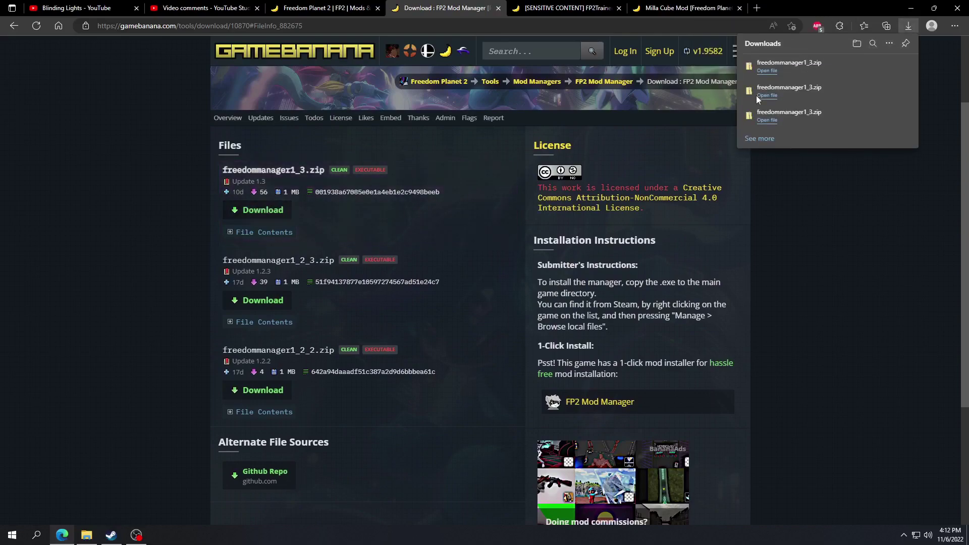
left_click(86, 534)
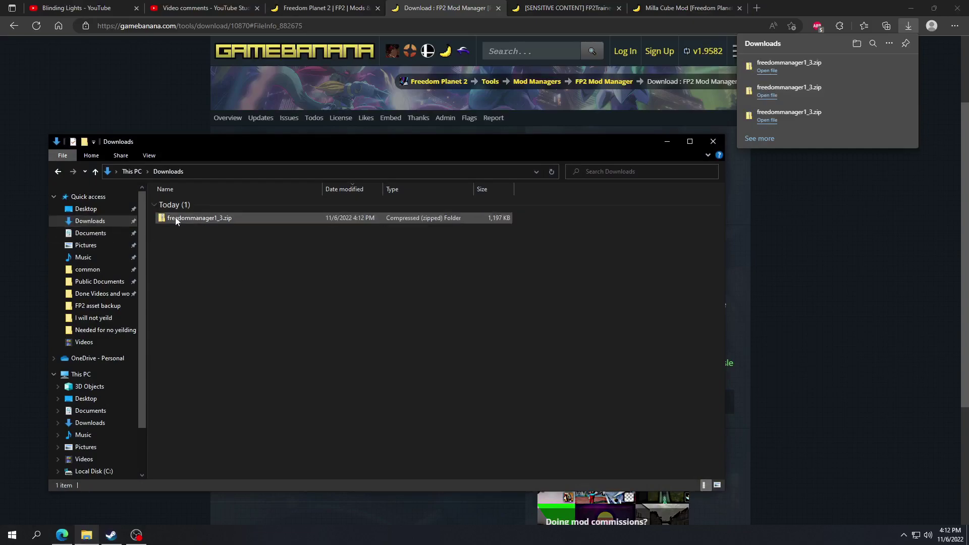
- Extract freedommanager1_3.zip into Downloads, then delete the zip archive
right_click(211, 214)
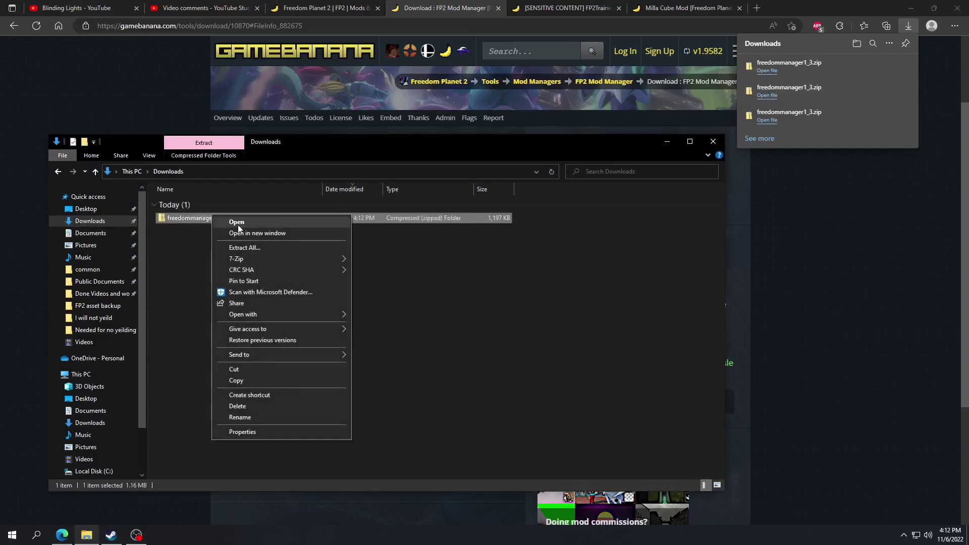
left_click(254, 250)
left_click(575, 364)
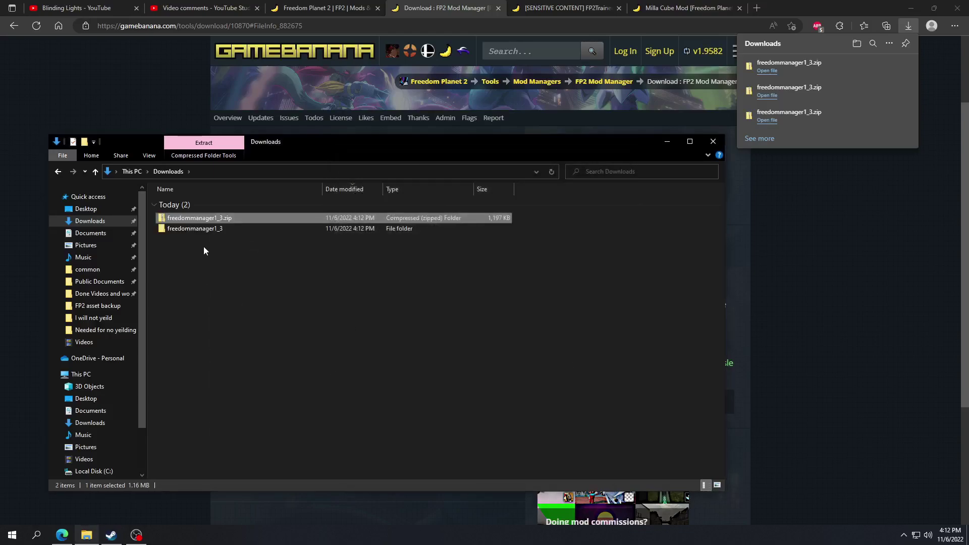
key("Delete")
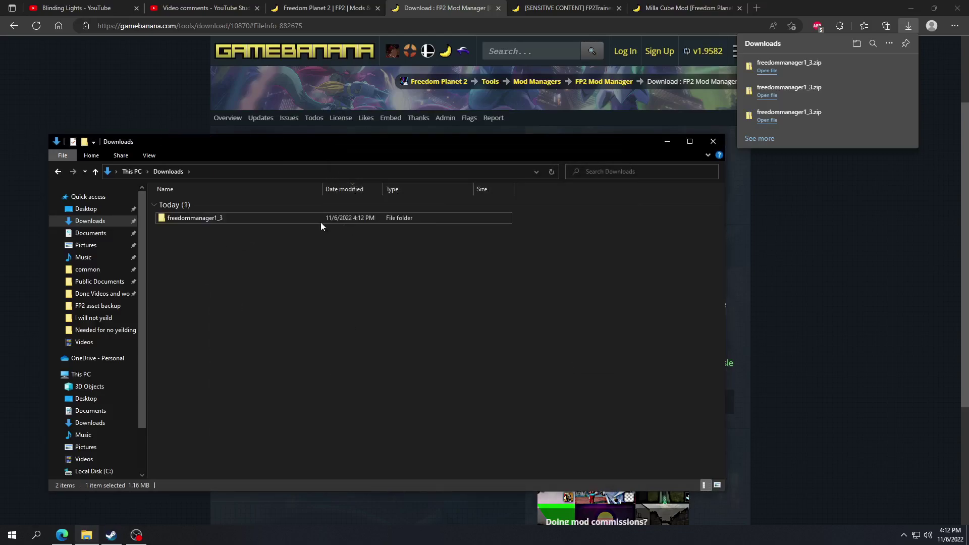
- Cut FreedomManager.exe from the extracted freedommanager1_3 folder
double_click(253, 222)
left_click_drag(213, 246, 202, 205)
right_click(202, 205)
left_click(244, 356)
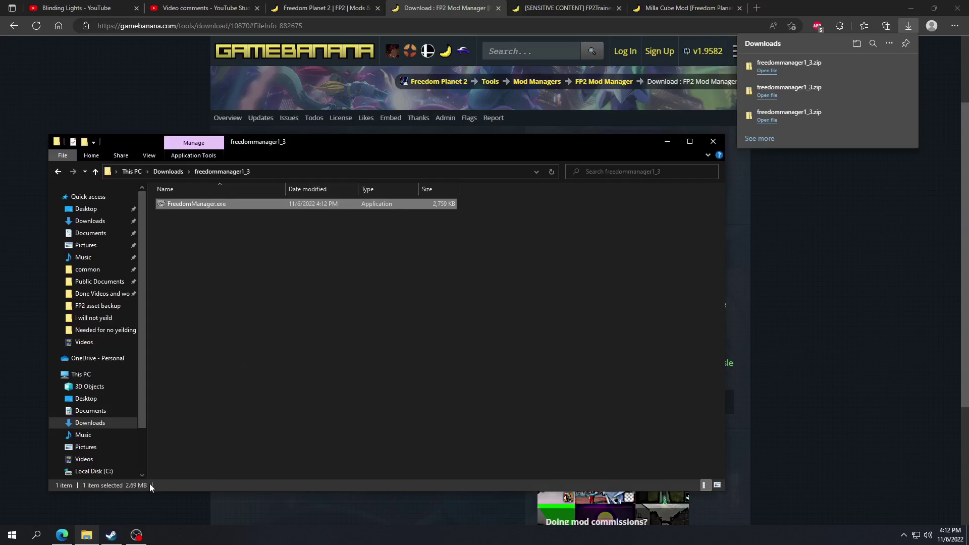
left_click(111, 535)
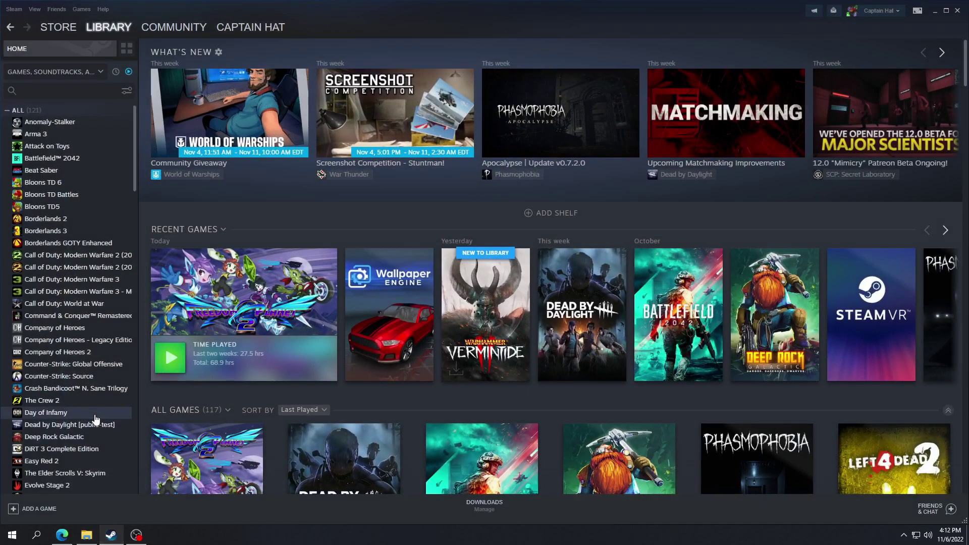
- Open Freedom Planet 2 in the Steam library and bring up its Manage options
scroll(75, 404, "down", 3)
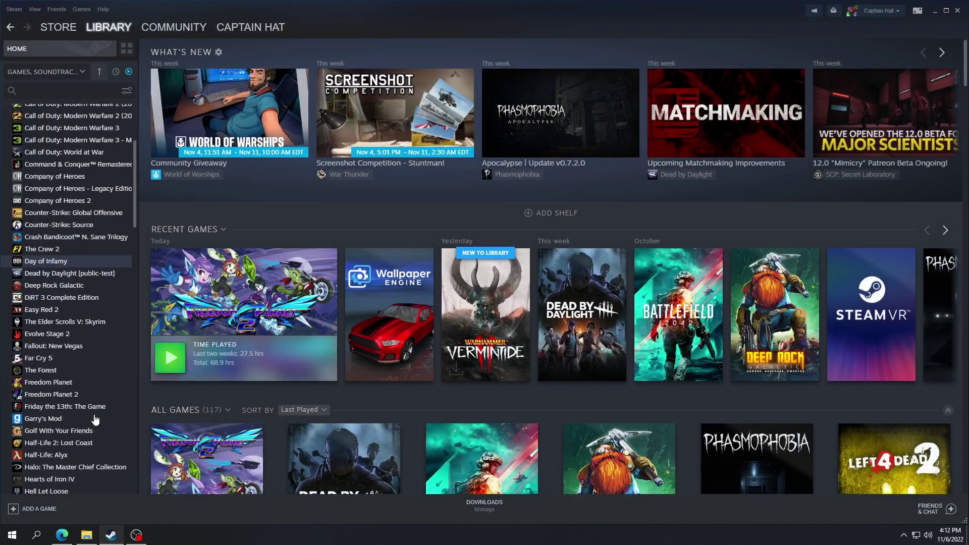
left_click(73, 399)
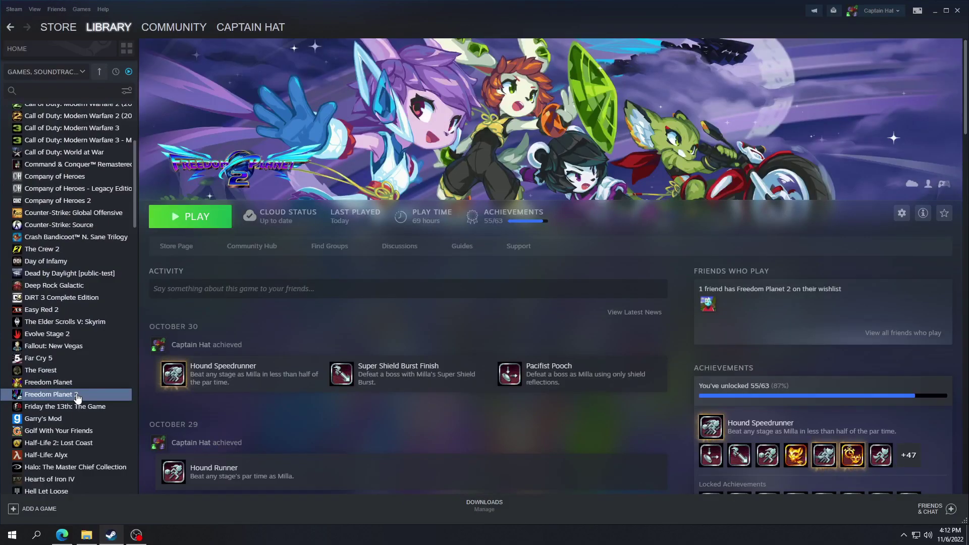
right_click(77, 397)
mouse_move(114, 445)
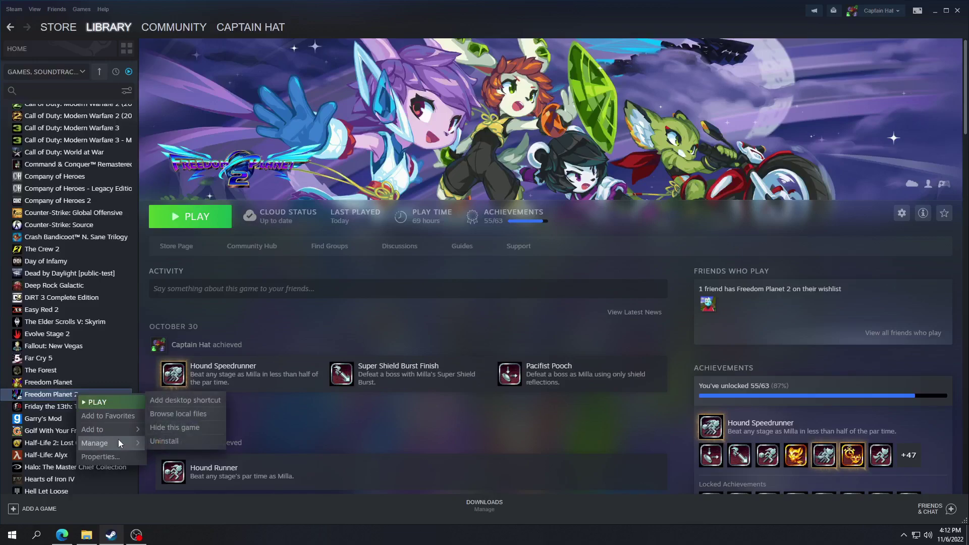
- Paste FreedomManager.exe into the Freedom Planet 2 install folder, replacing the older copy
left_click(187, 414)
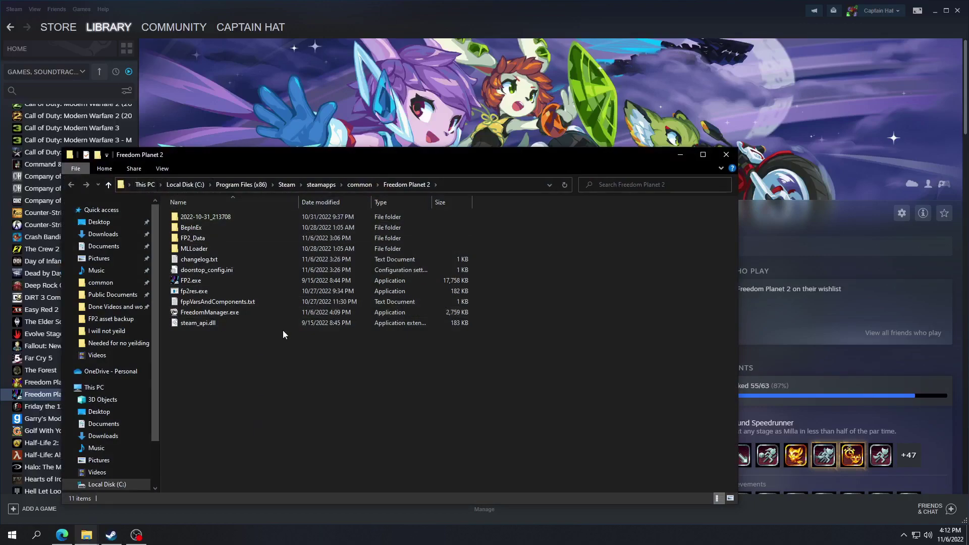
right_click(214, 377)
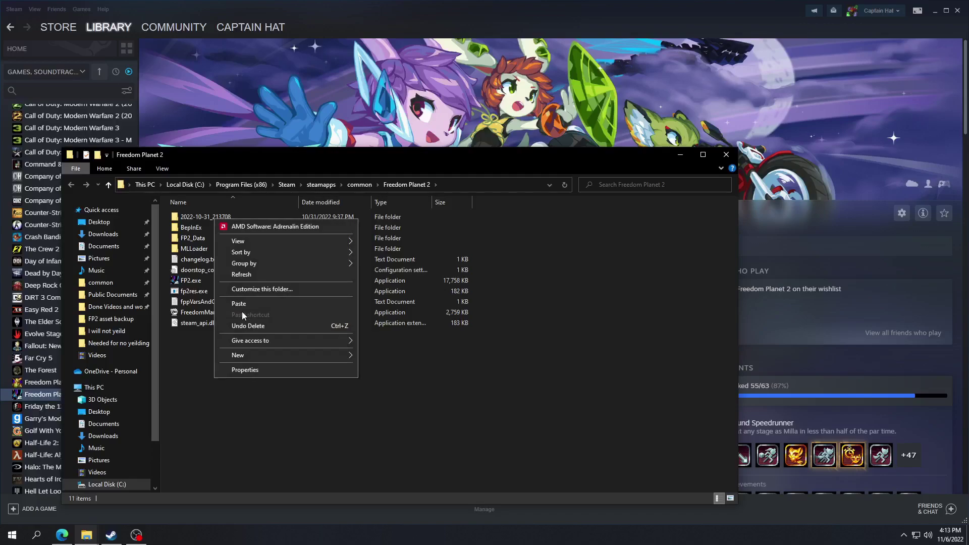
left_click(196, 394)
right_click(210, 367)
left_click(256, 289)
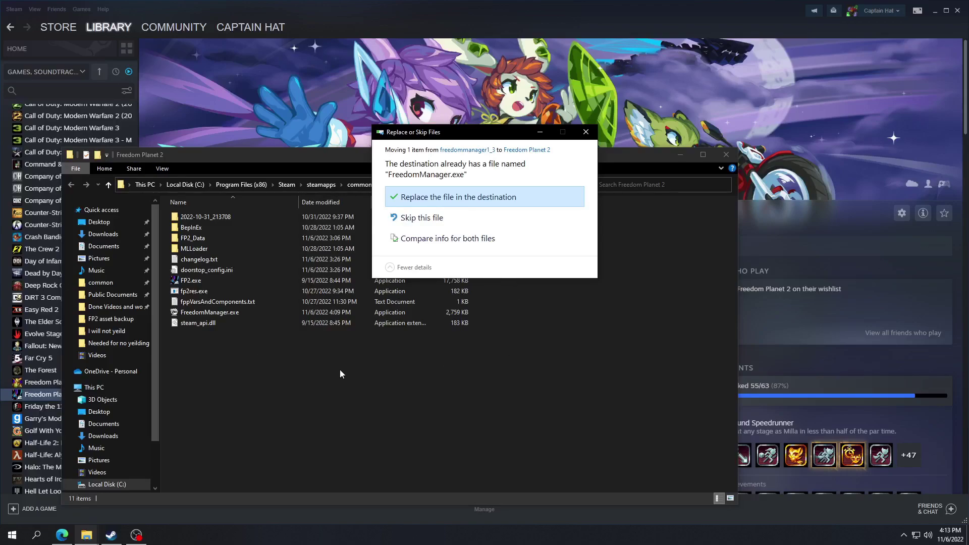
left_click(488, 198)
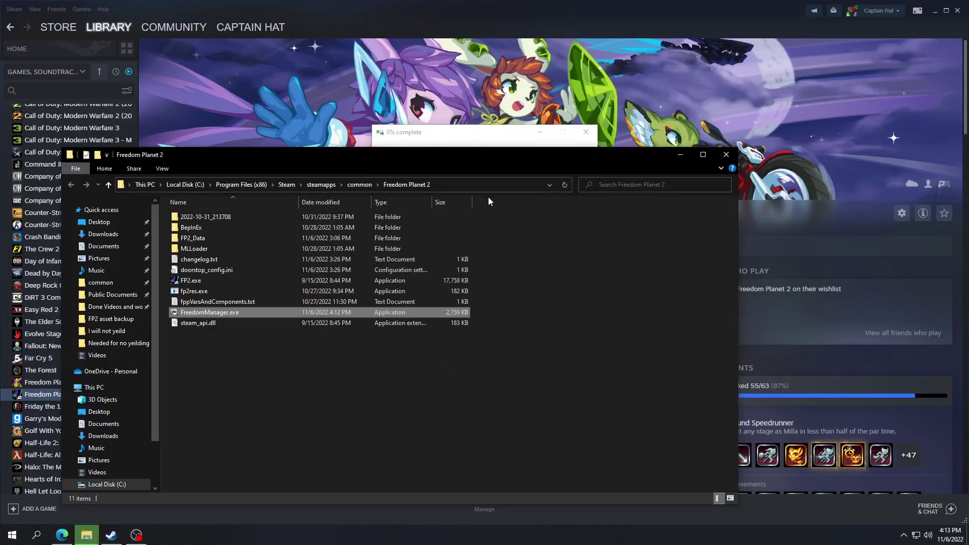
left_click(453, 387)
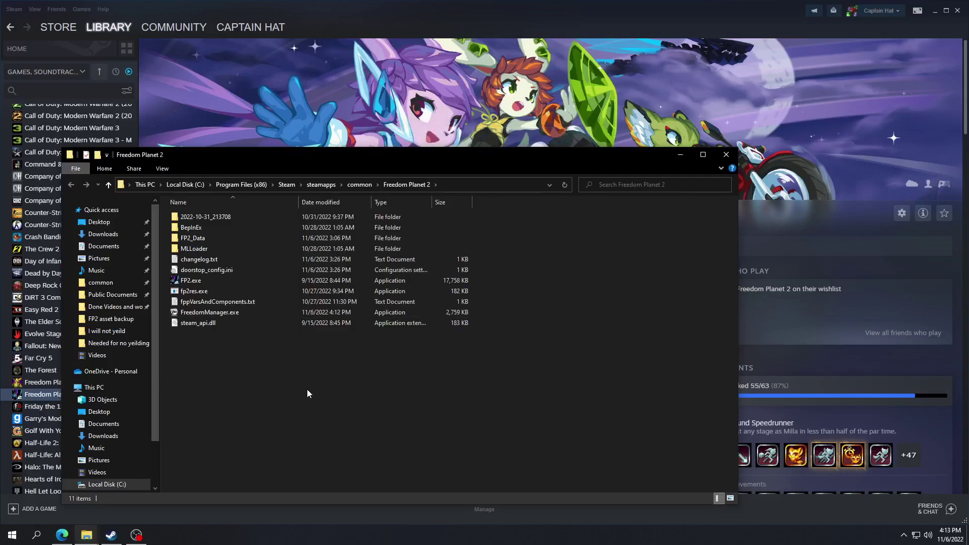
- Launch FreedomManager.exe past the unrecognised-app warning, dismiss the BepInEx notice, and centre its window
double_click(225, 316)
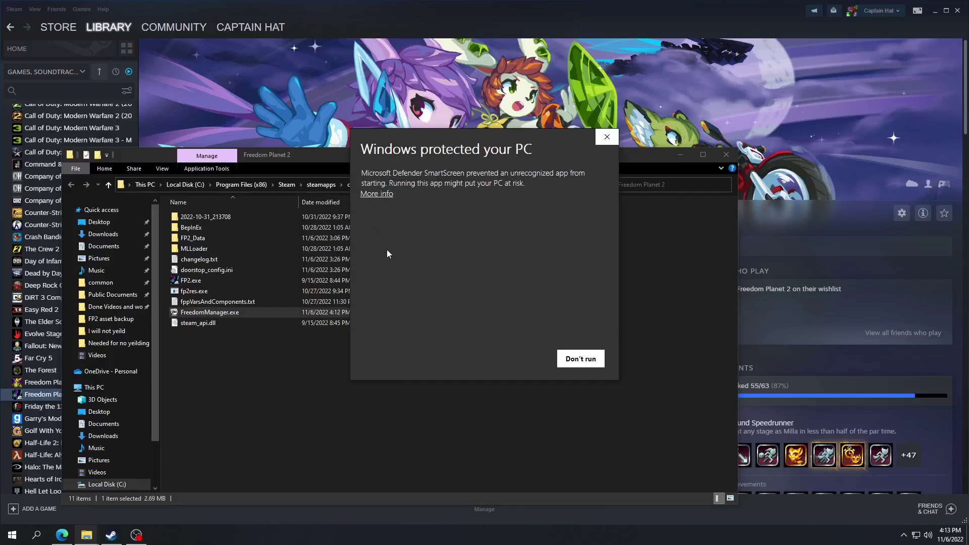
left_click(388, 195)
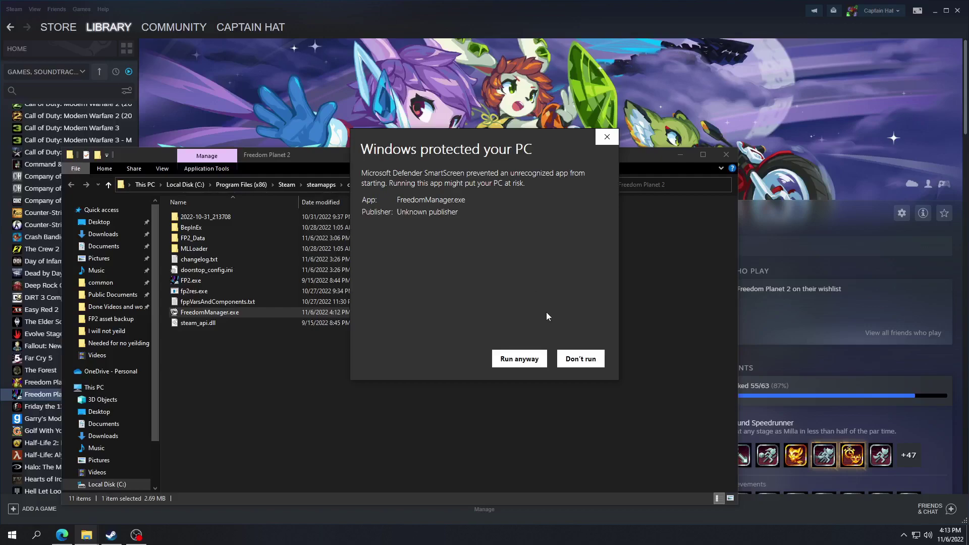
left_click(502, 360)
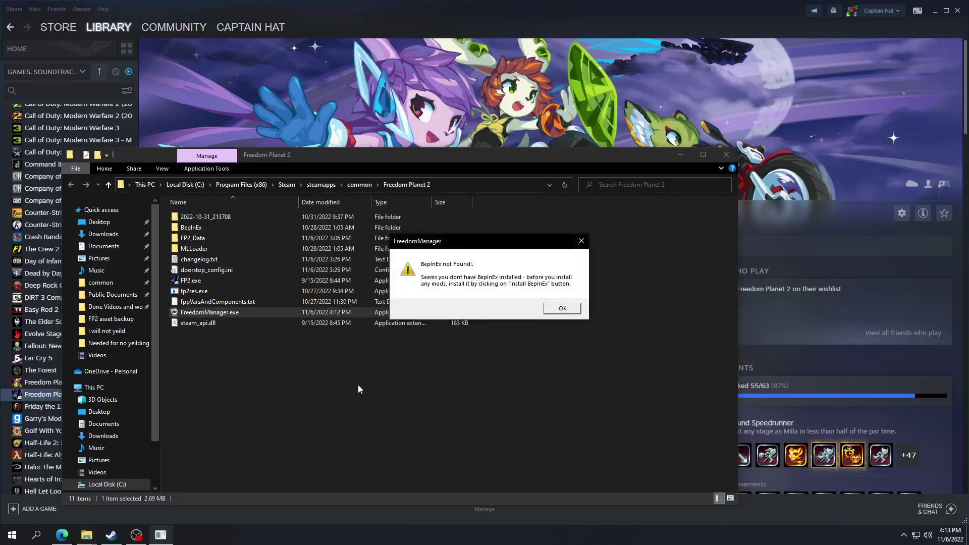
left_click(550, 318)
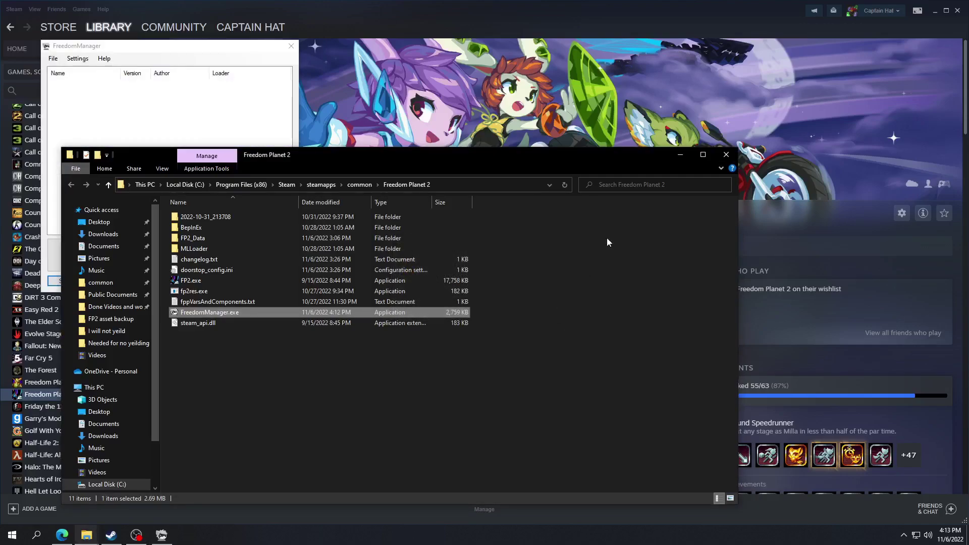
left_click(680, 154)
left_click_drag(173, 52, 403, 130)
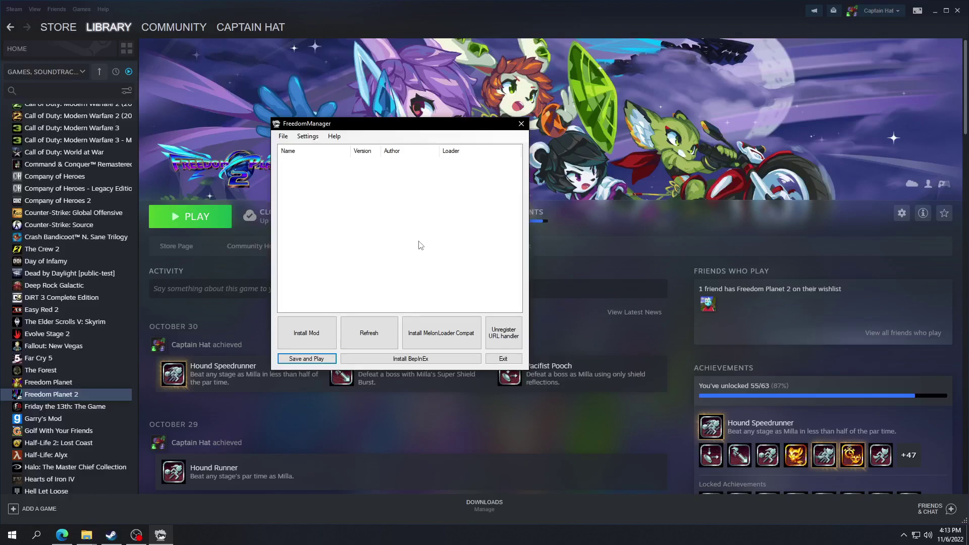
- Install MelonLoader compatibility and then BepInEx in FreedomManager, acknowledging each confirmation
left_click(436, 335)
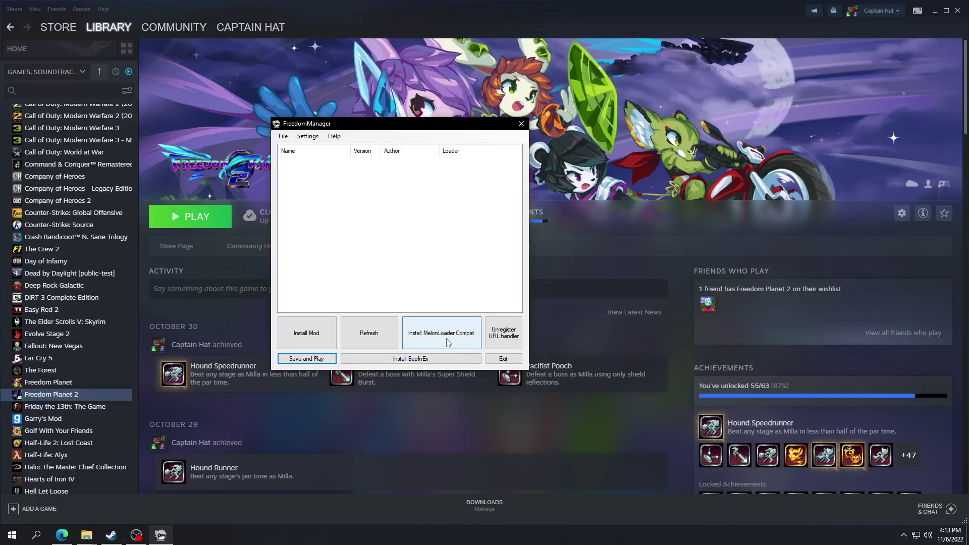
left_click(447, 343)
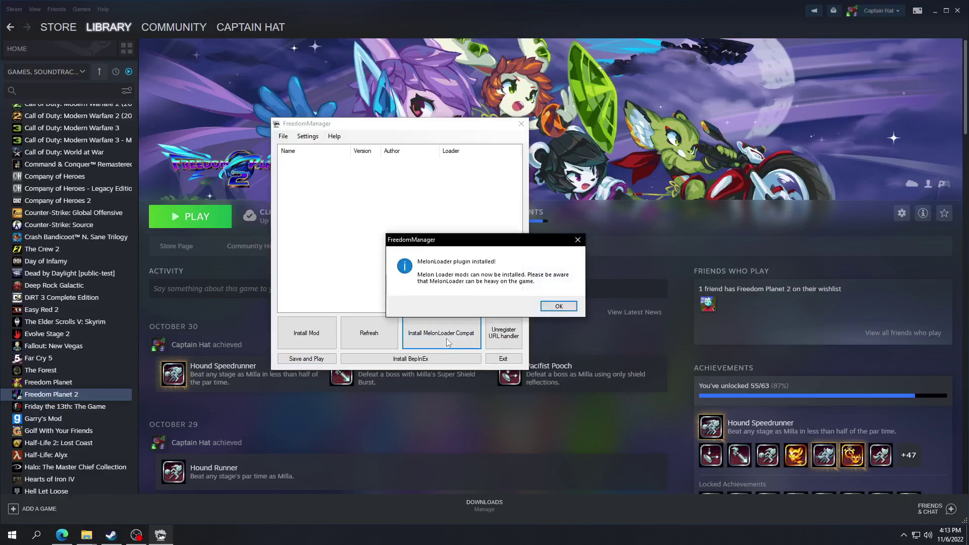
left_click(552, 310)
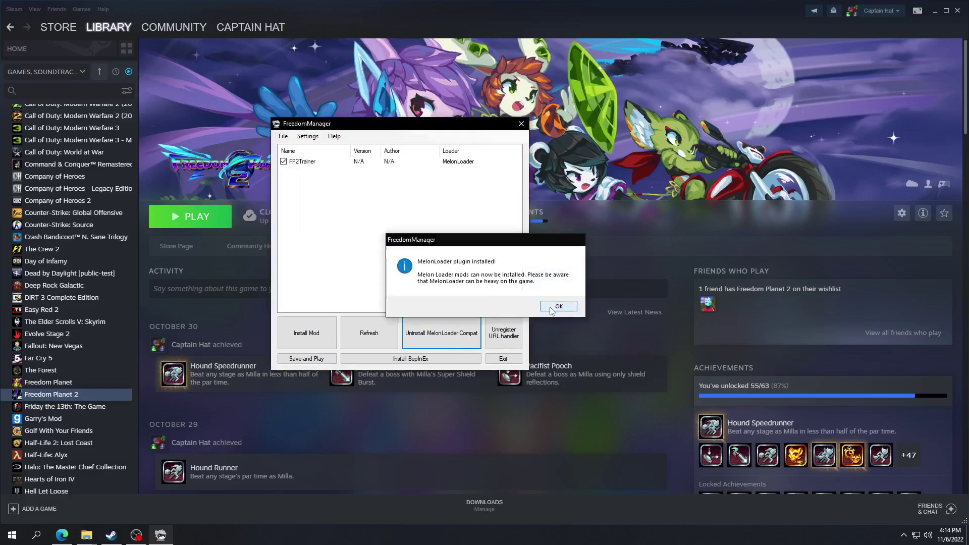
left_click(406, 359)
left_click(528, 303)
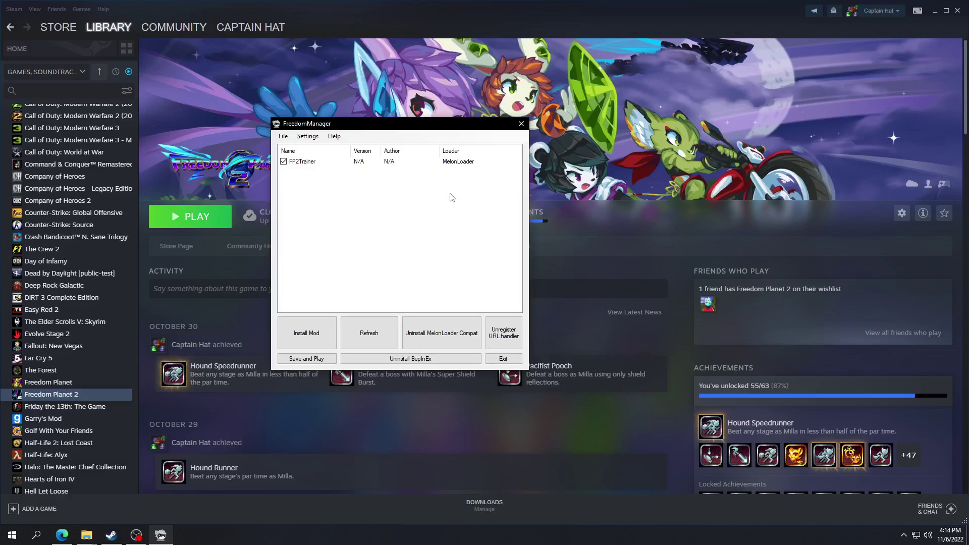
- Bring Edge back and switch to the Freedom Planet 2 mods page on GameBanana
left_click(62, 535)
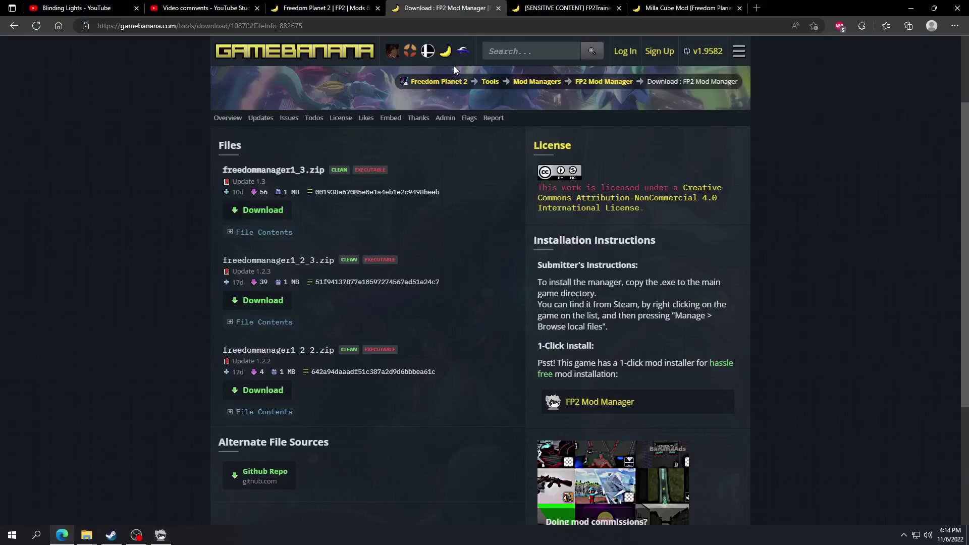
left_click(324, 4)
scroll(205, 201, "down", 8)
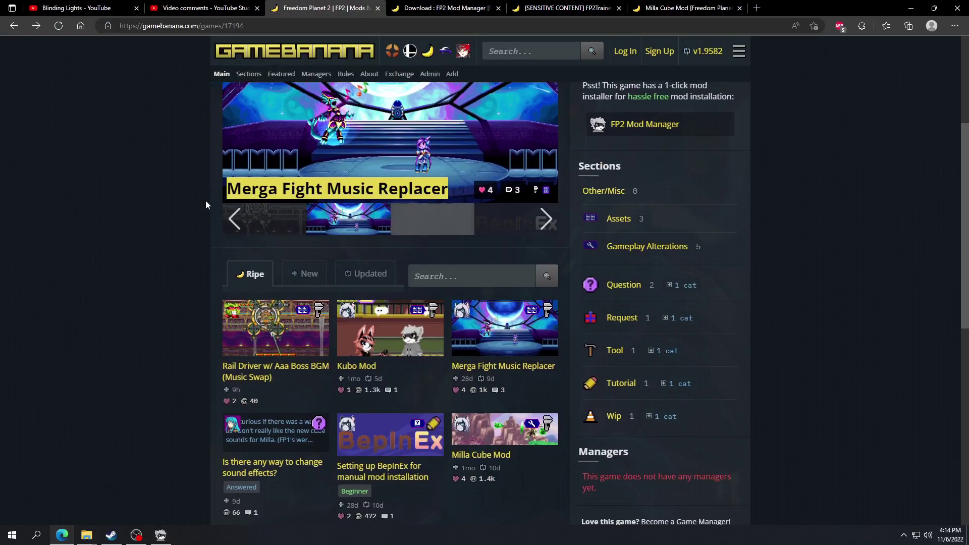
scroll(153, 296, "up", 4)
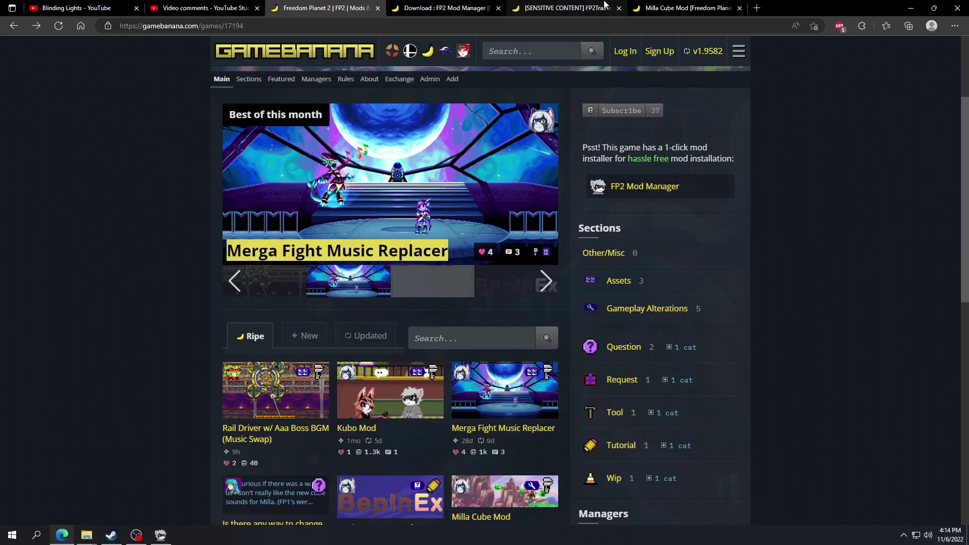
- Open the FP2Trainer mod page and scroll to fp2trainer-v091-oneclick.zip in Files
left_click(576, 4)
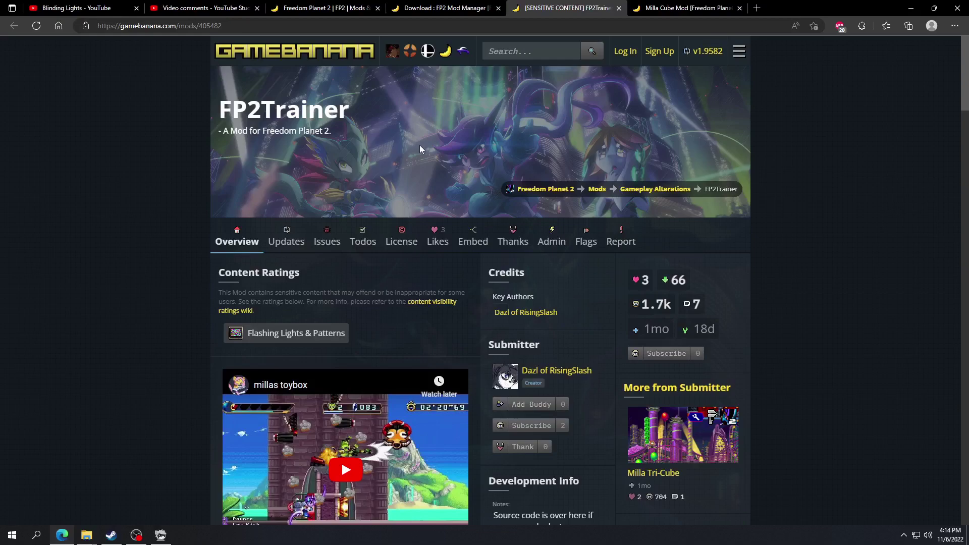
scroll(419, 144, "down", 3)
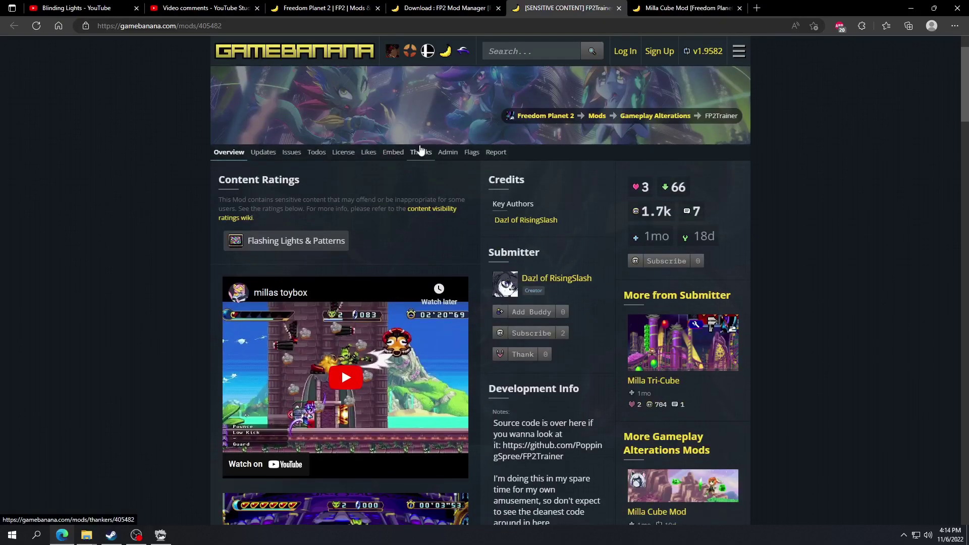
scroll(377, 179, "down", 2)
scroll(197, 209, "down", 4)
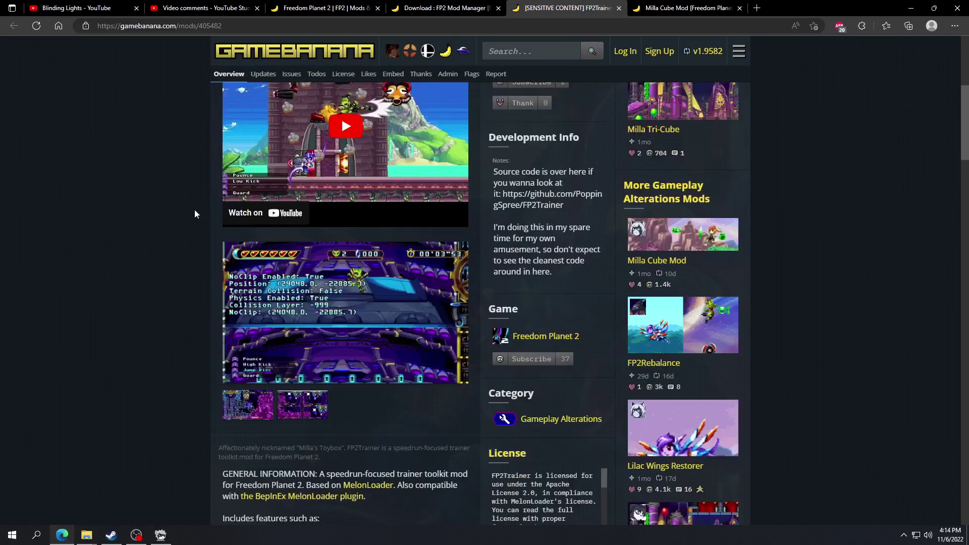
scroll(195, 214, "down", 15)
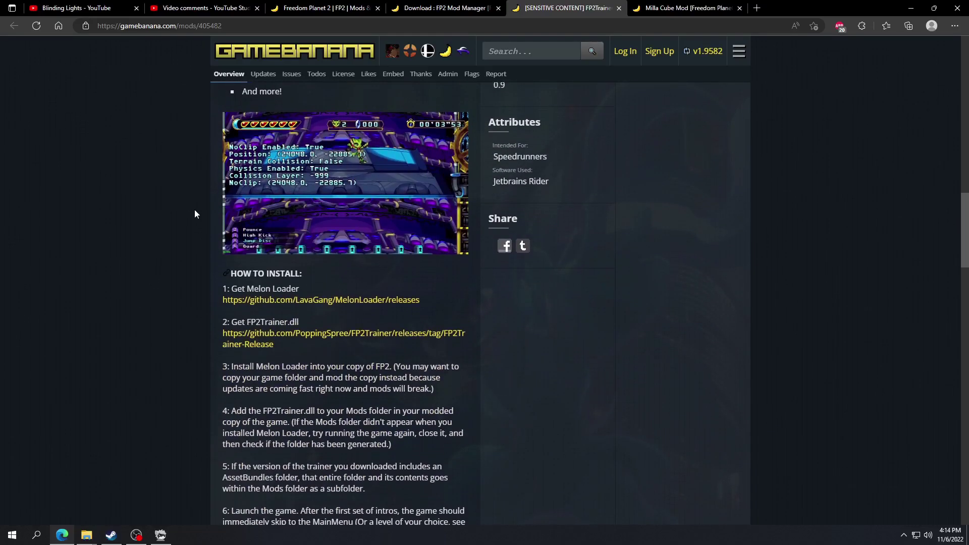
scroll(195, 211, "down", 10)
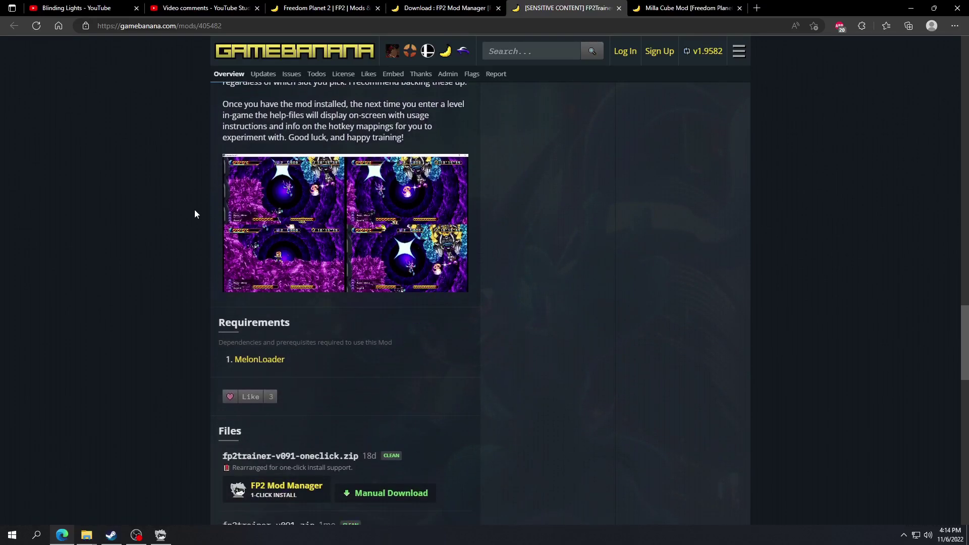
scroll(534, 325, "up", 20)
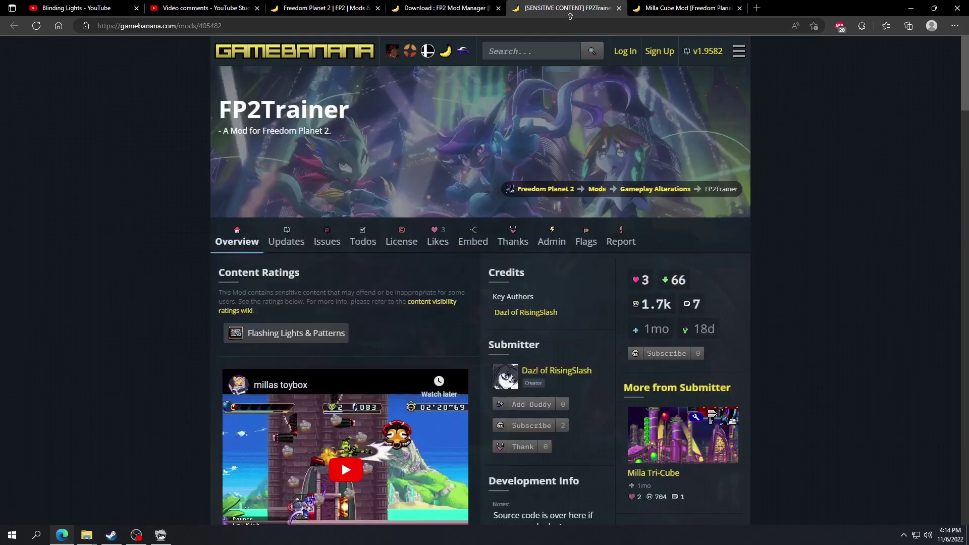
scroll(777, 221, "down", 20)
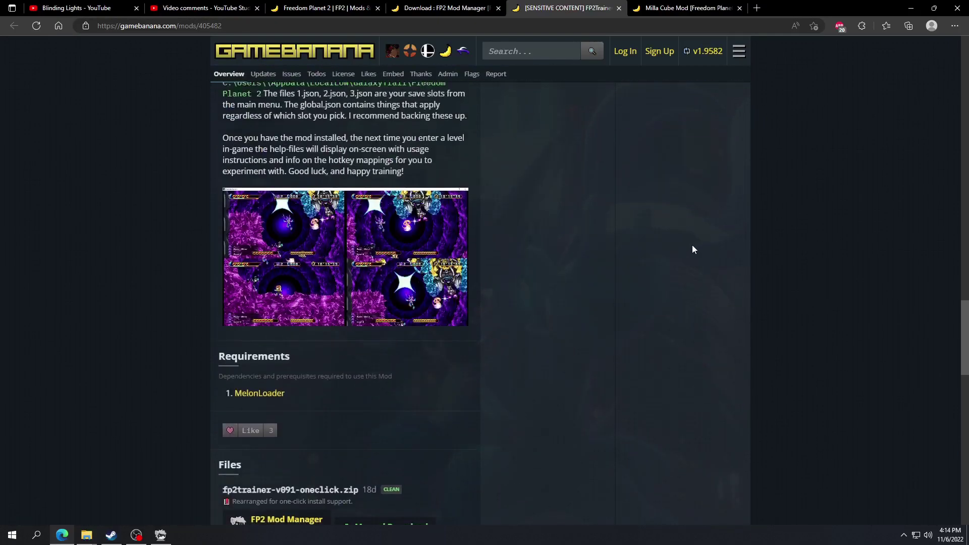
scroll(658, 280, "down", 7)
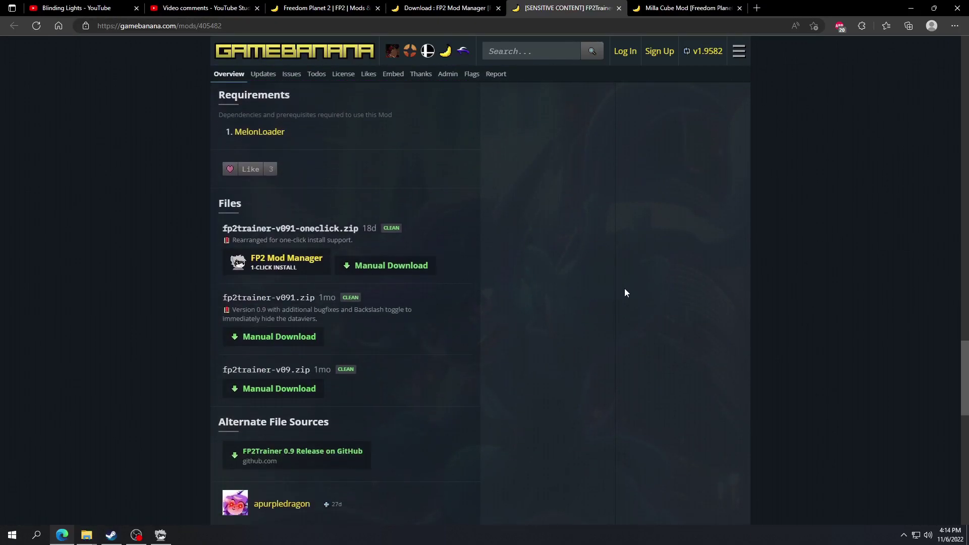
- One-click install fp2trainer-v091-oneclick.zip, confirming FP2Trainer version 1.0.0 in FreedomManager
left_click(306, 263)
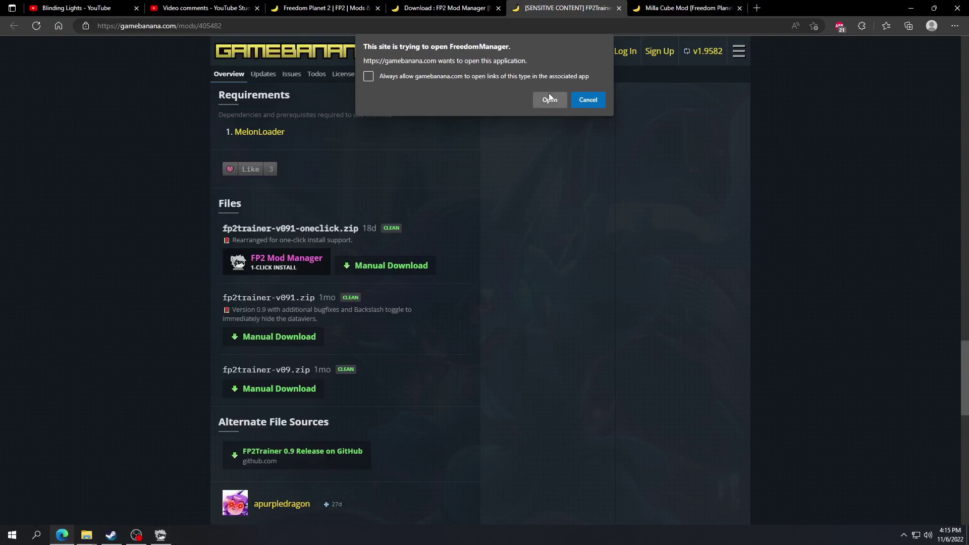
left_click(550, 99)
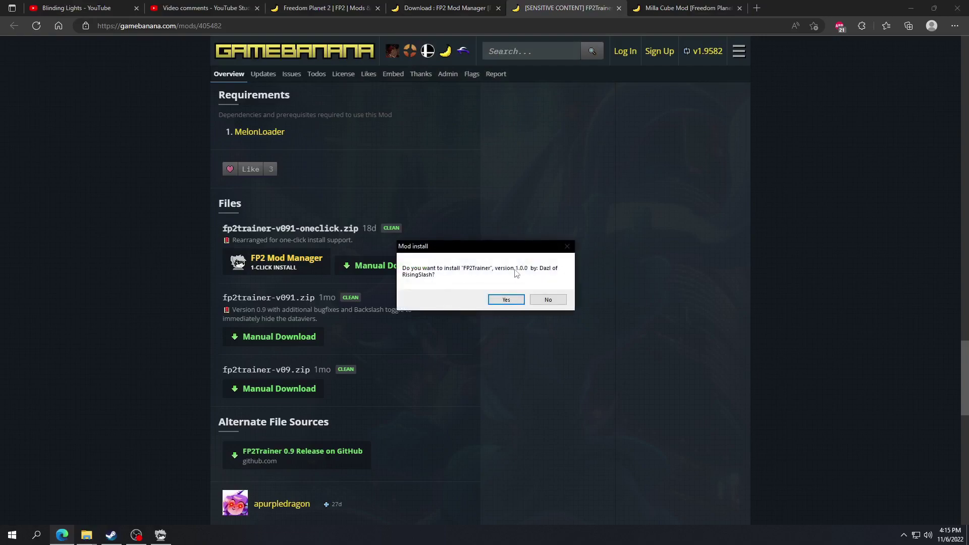
left_click(501, 299)
- Dismiss the mod-unpacked message and refresh FreedomManager's installed mods list
left_click(160, 535)
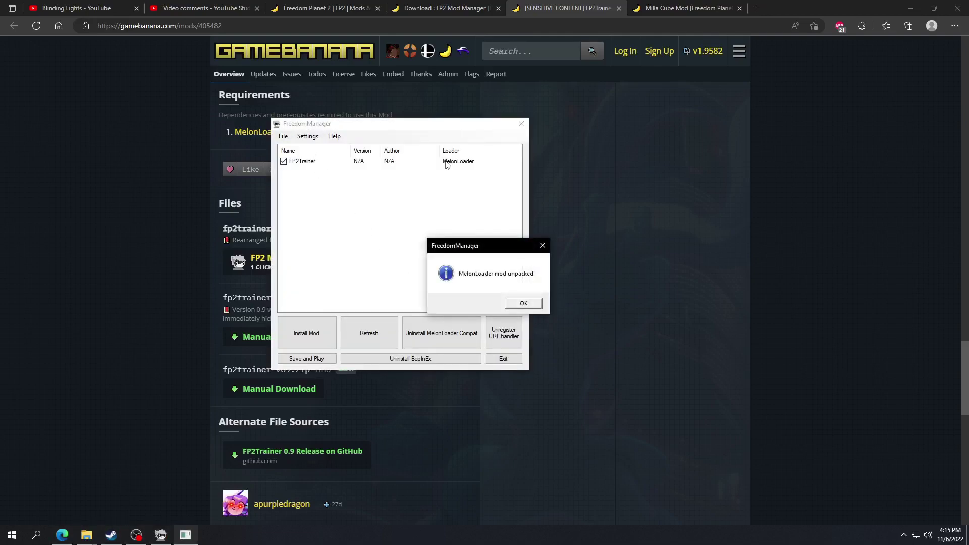
left_click(520, 303)
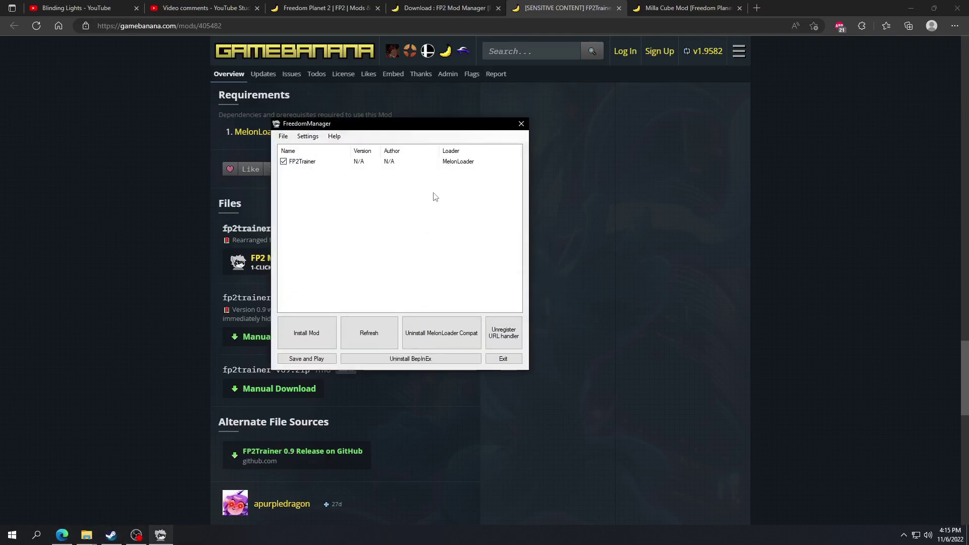
left_click(371, 339)
left_click(593, 243)
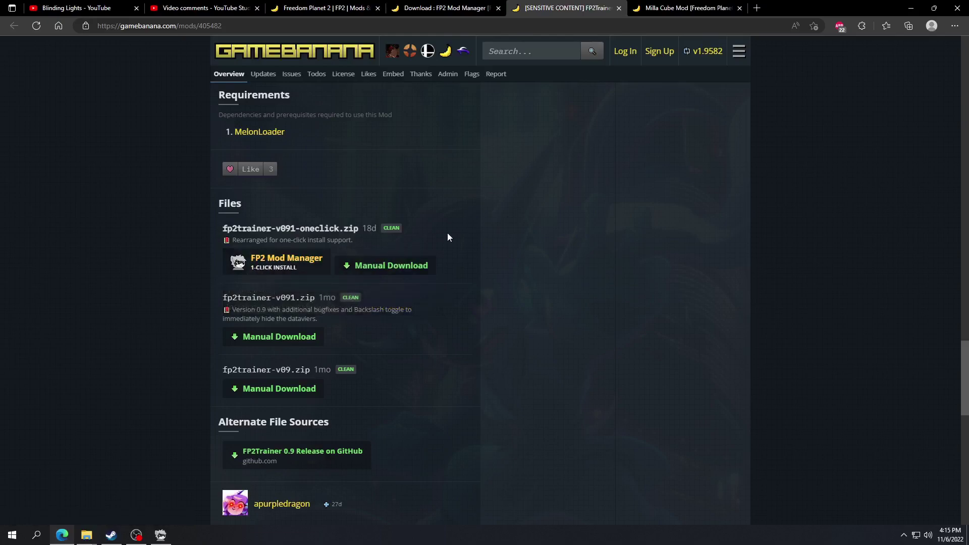
- Highlight the Requirements section on the FP2Trainer page
scroll(447, 234, "up", 1)
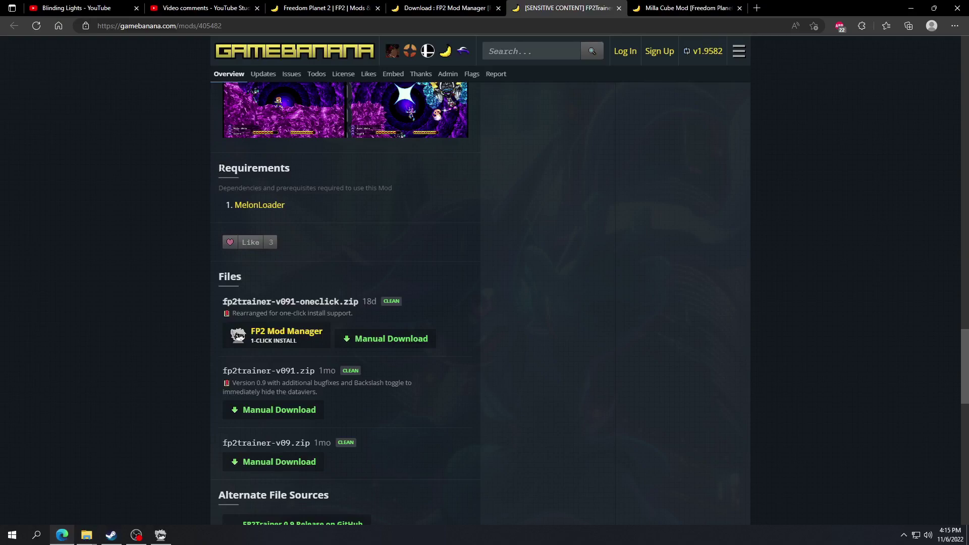
left_click_drag(220, 168, 283, 168)
left_click(280, 169)
- Open the Milla Cube Mod page and scroll through its install notes and Requirements
left_click(678, 6)
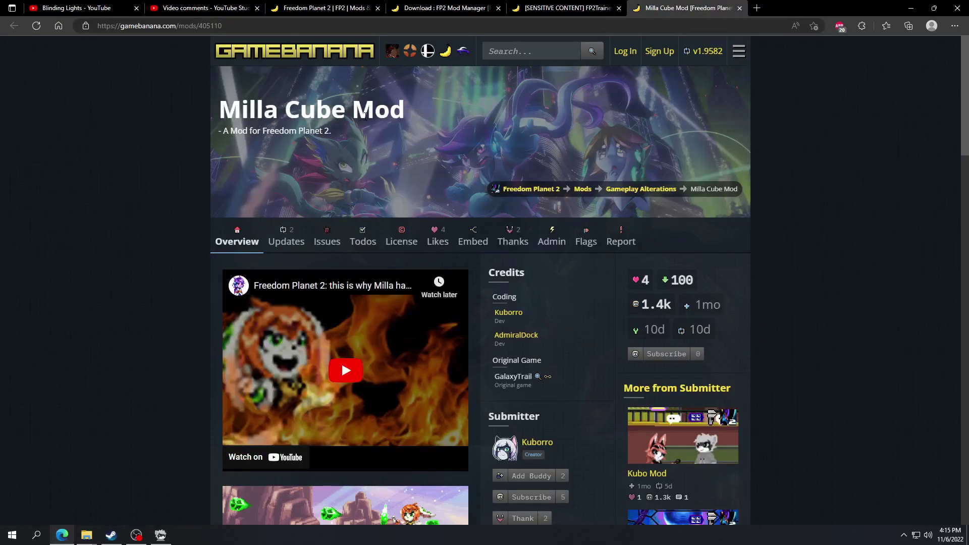
scroll(285, 241, "down", 3)
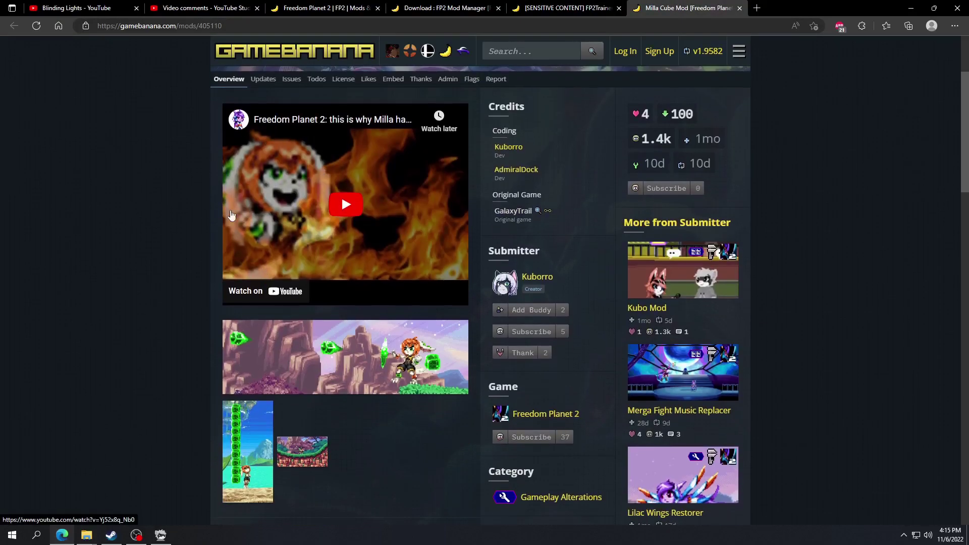
scroll(170, 292, "down", 17)
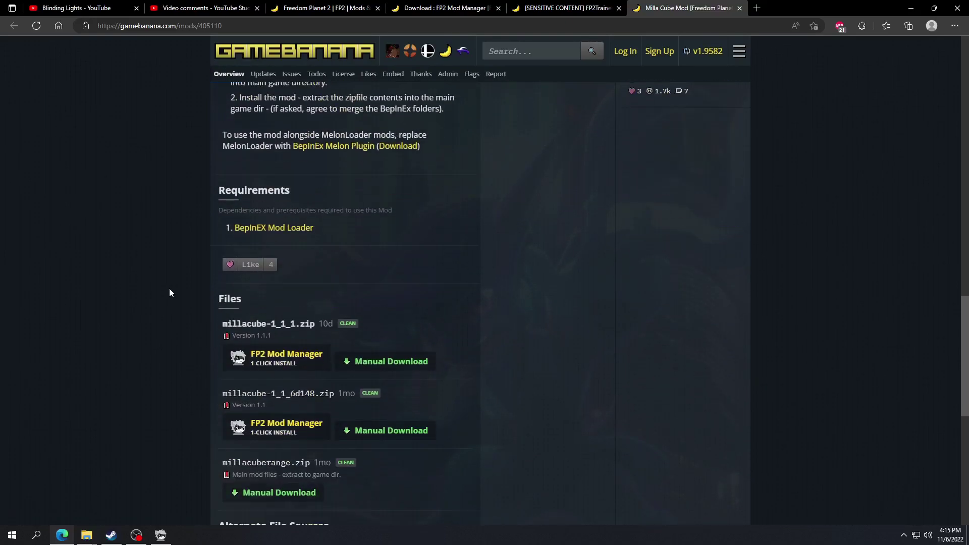
scroll(169, 289, "up", 2)
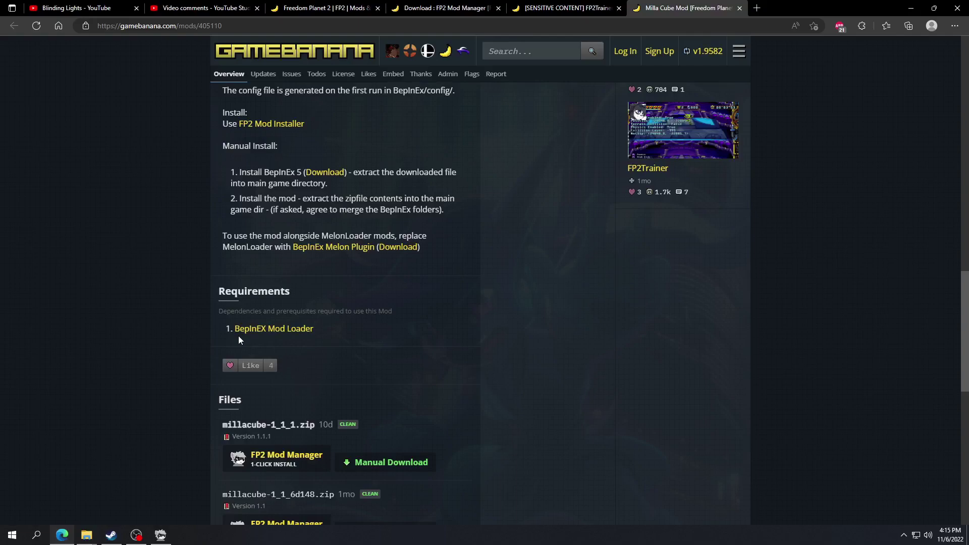
scroll(489, 333, "down", 1)
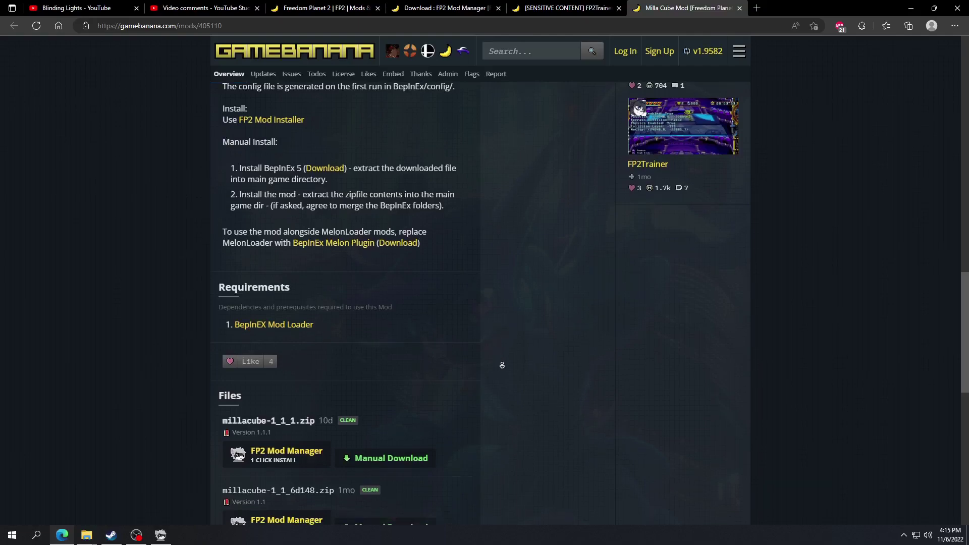
- Switch between the browser tabs to get back to the FP2Trainer mod page
left_click(559, 6)
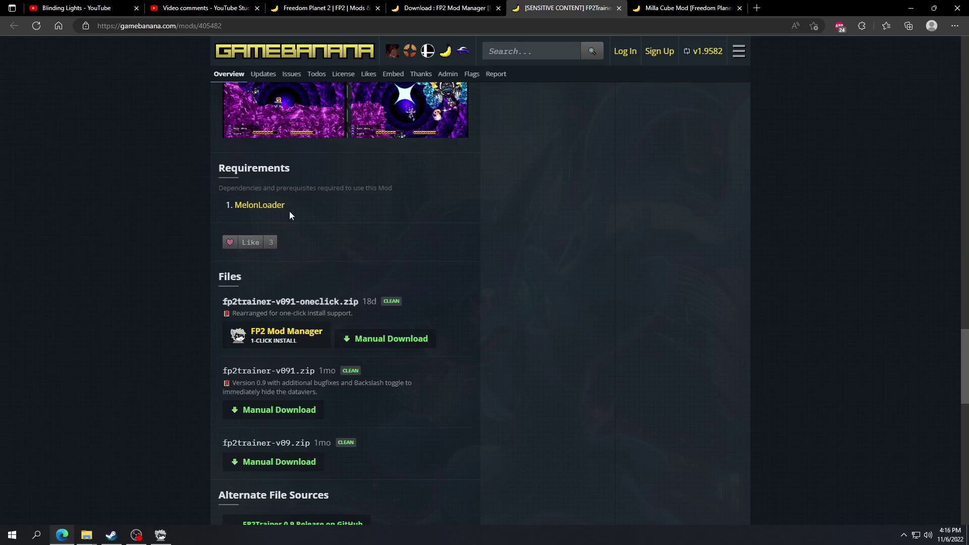
left_click(155, 538)
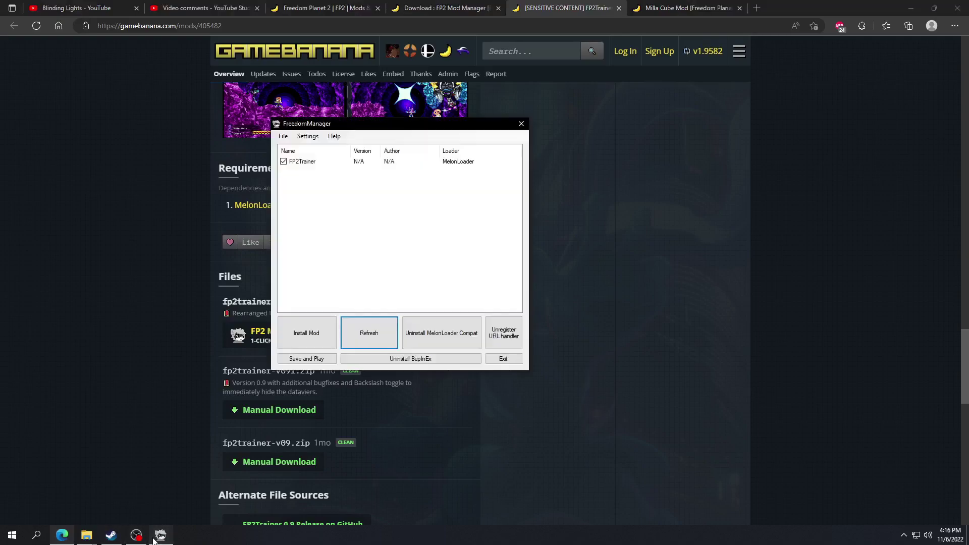
left_click(630, 196)
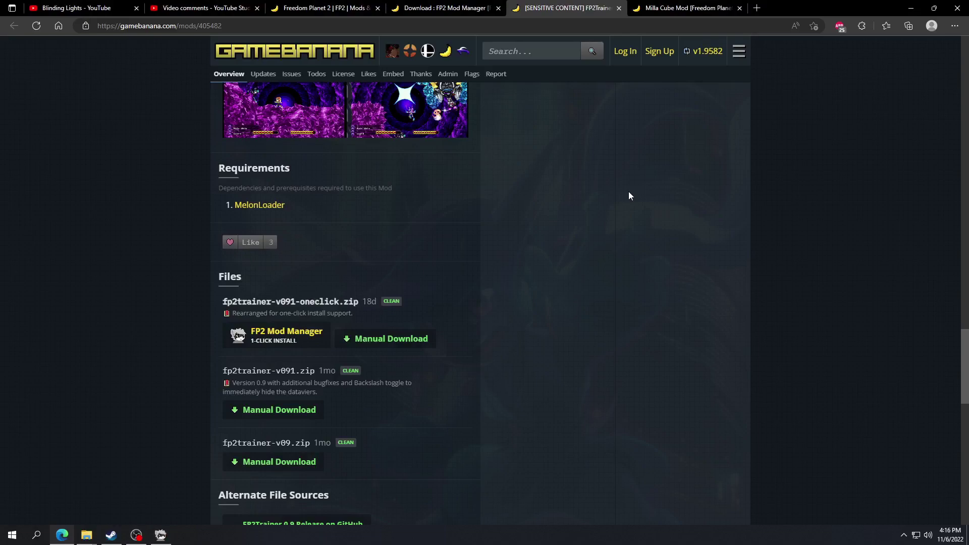
left_click(683, 7)
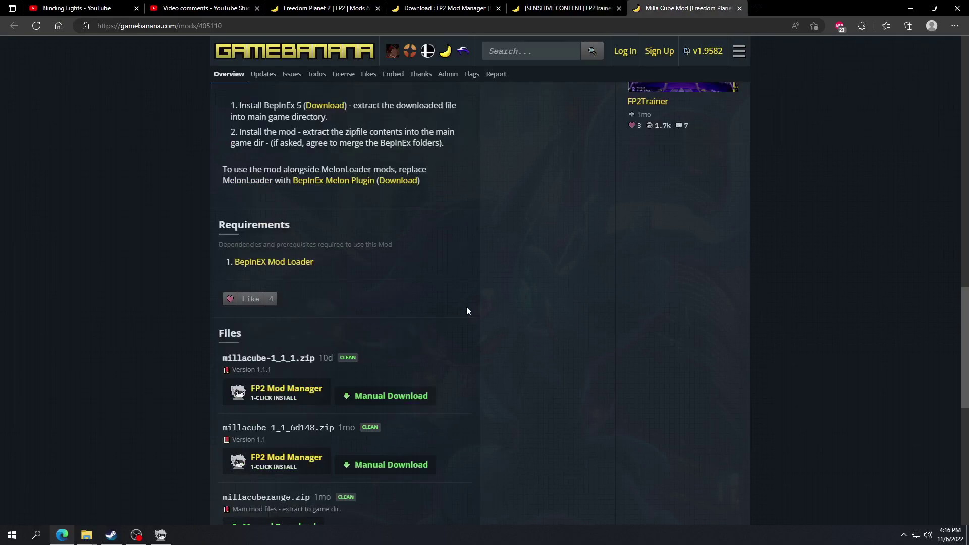
left_click(463, 6)
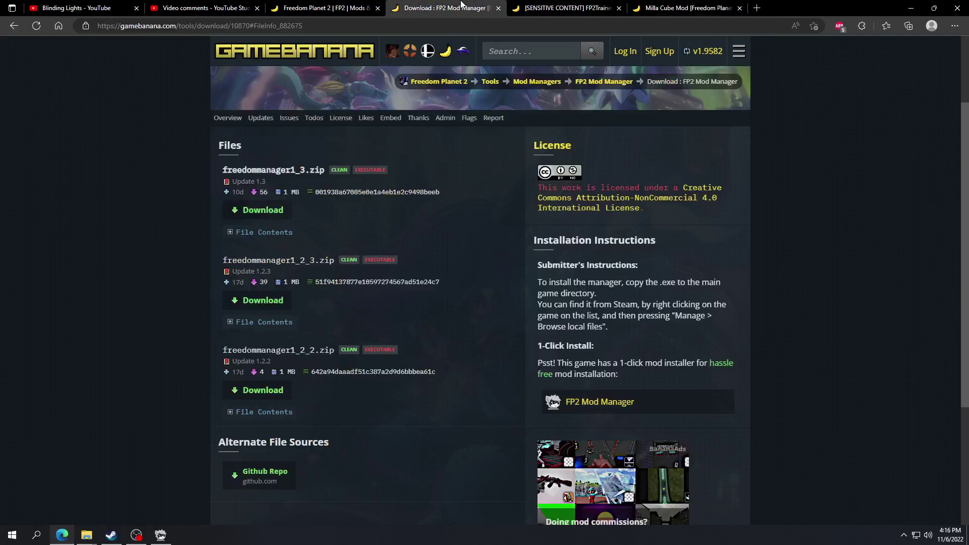
left_click(554, 6)
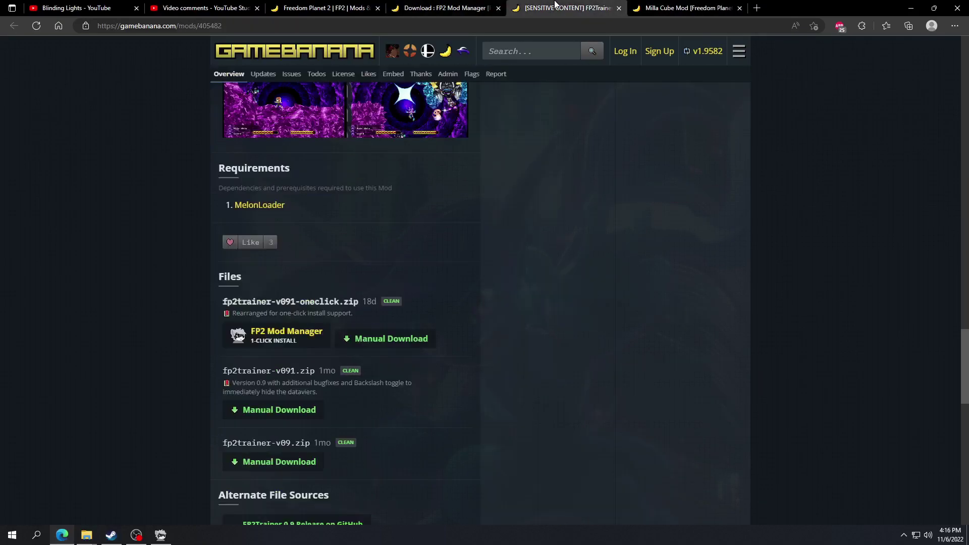
- Manually download fp2trainer-v091-oneclick.zip from the FP2Trainer download page
left_click(424, 346)
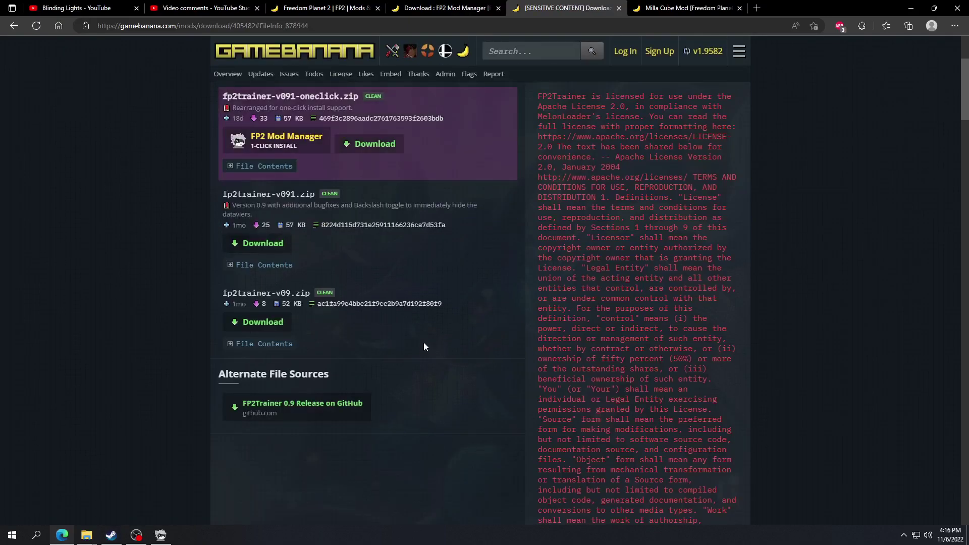
left_click(397, 226)
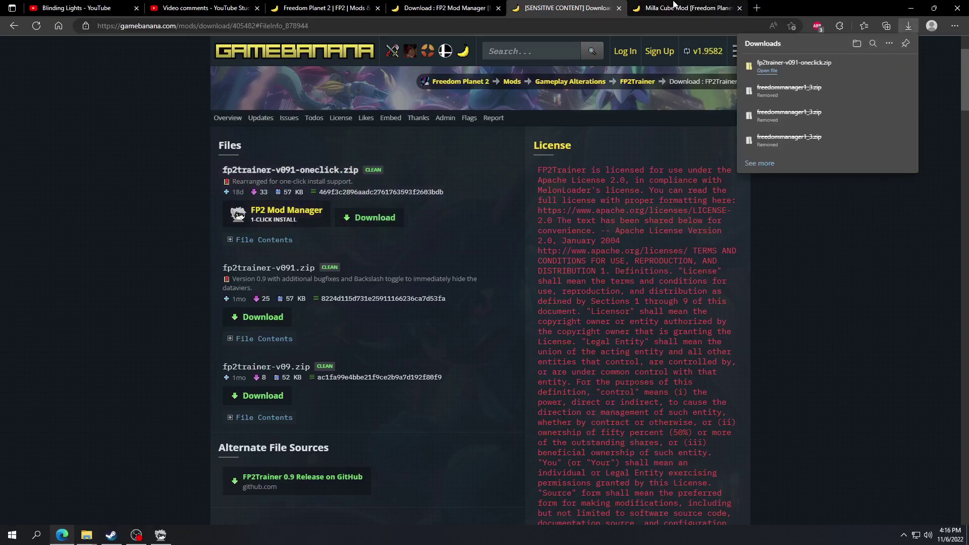
left_click(86, 535)
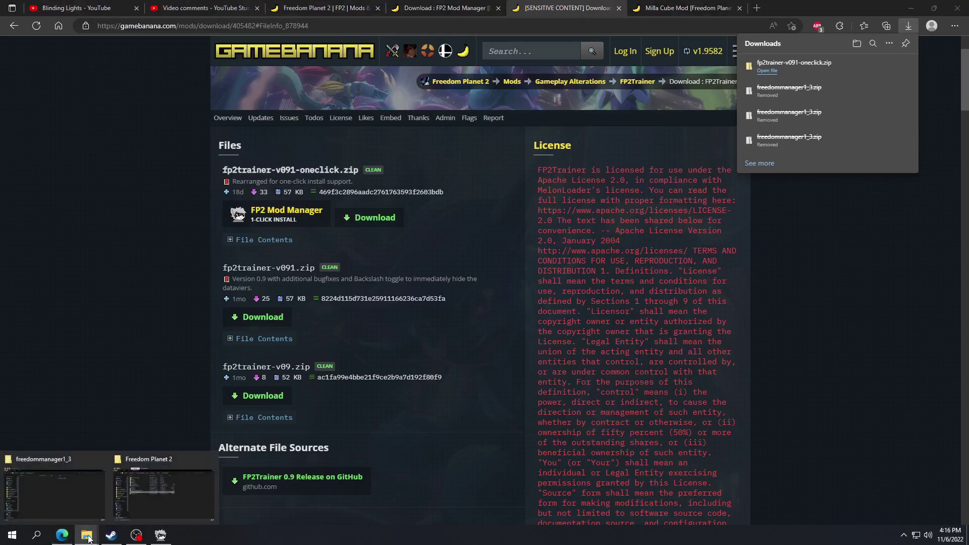
- In Downloads, delete the old freedommanager1_3 folder, extract the fp2trainer zip, then delete the zip
left_click(87, 501)
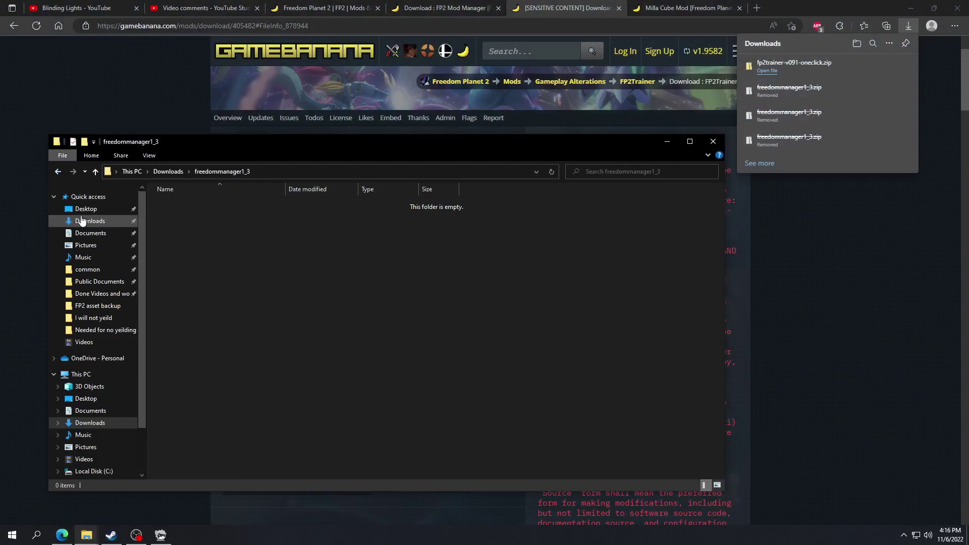
left_click(82, 220)
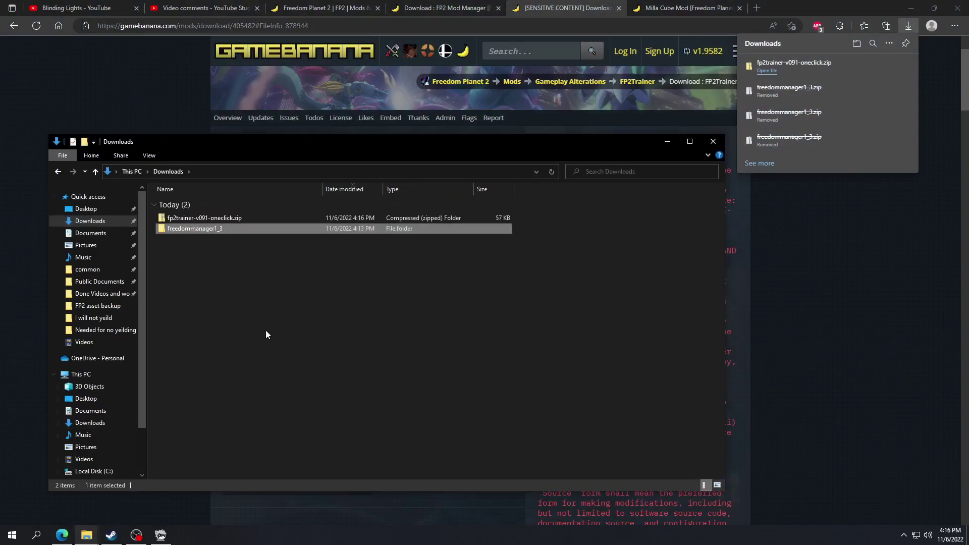
key("Delete")
right_click(233, 218)
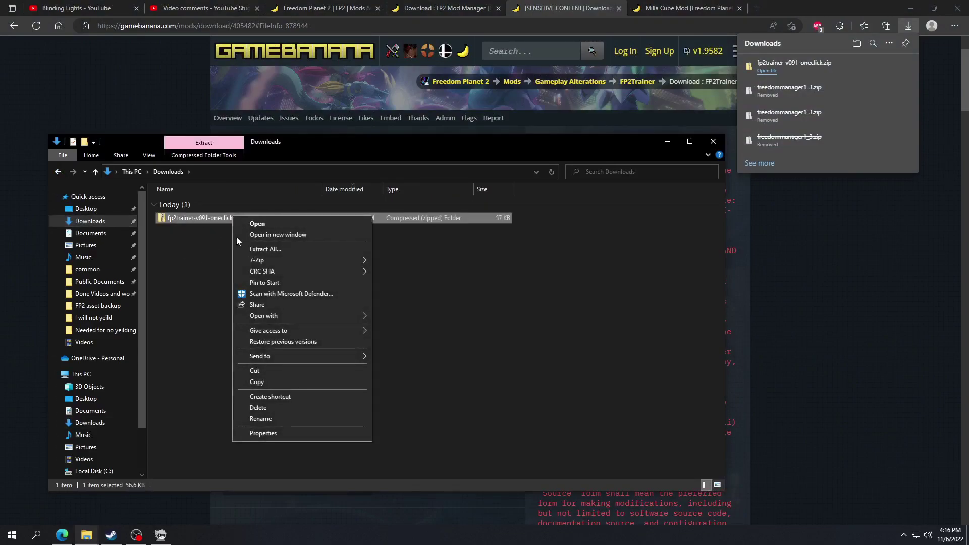
left_click(292, 249)
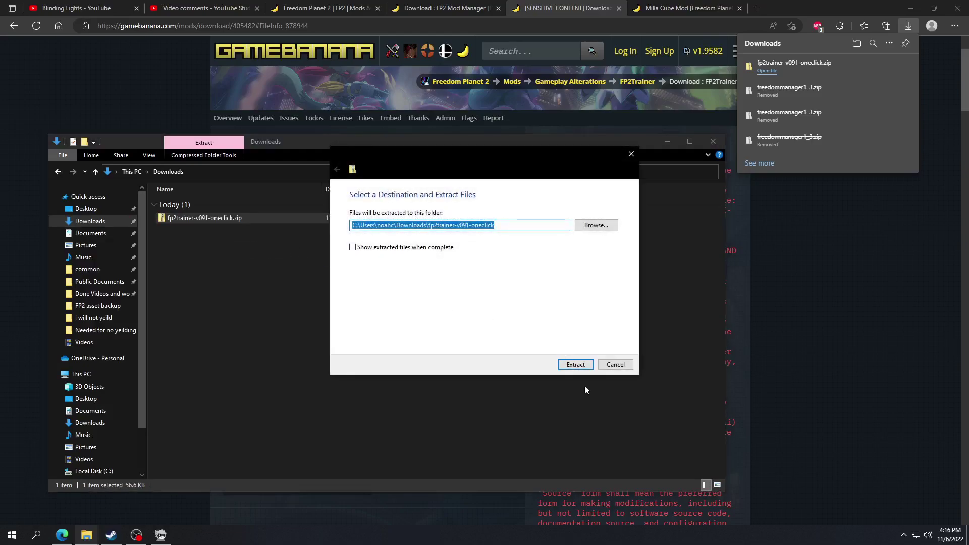
left_click(578, 364)
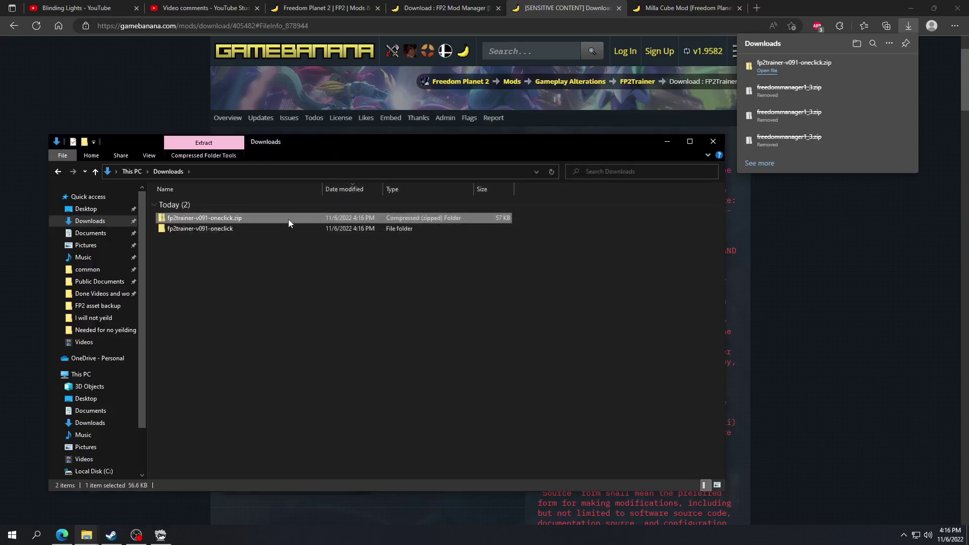
key("Delete")
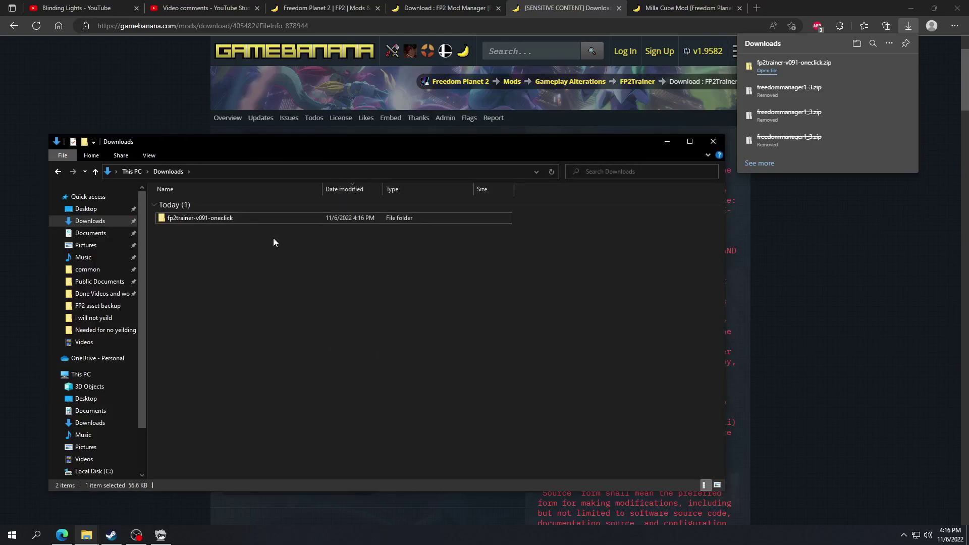
- Cut FP2Trainer-info and FP2Trainer.dll from the extracted fp2trainer-v091-oneclick mods folder
double_click(258, 216)
double_click(243, 206)
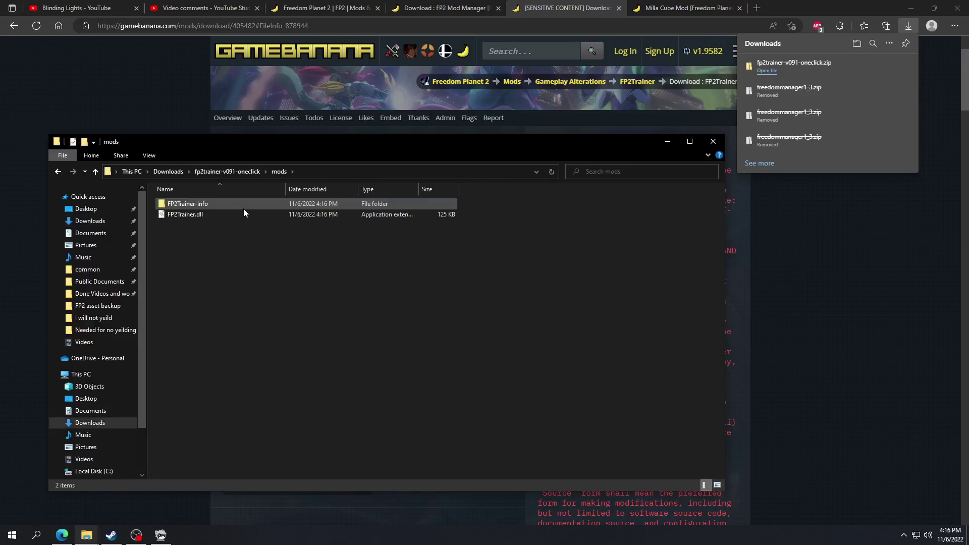
left_click(252, 173)
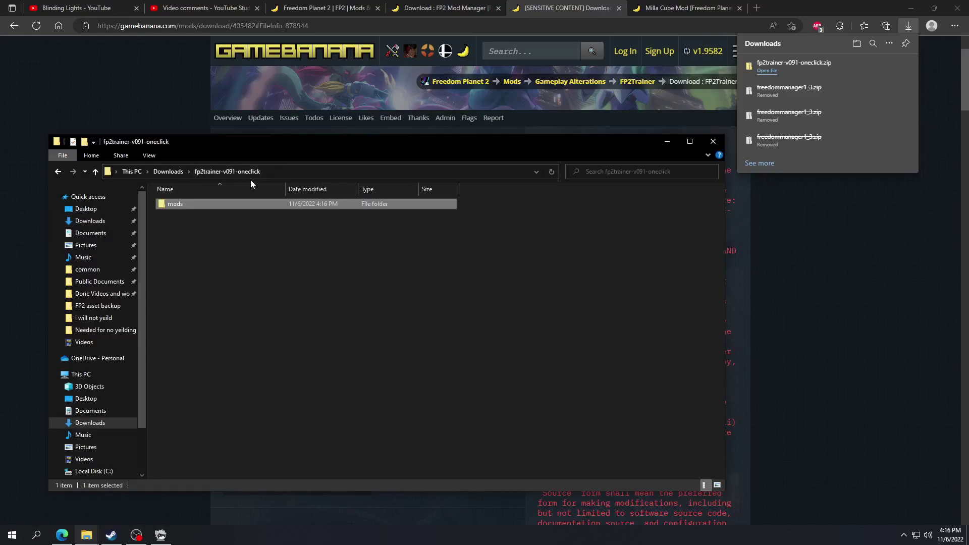
double_click(204, 203)
left_click_drag(226, 268, 192, 202)
right_click(199, 205)
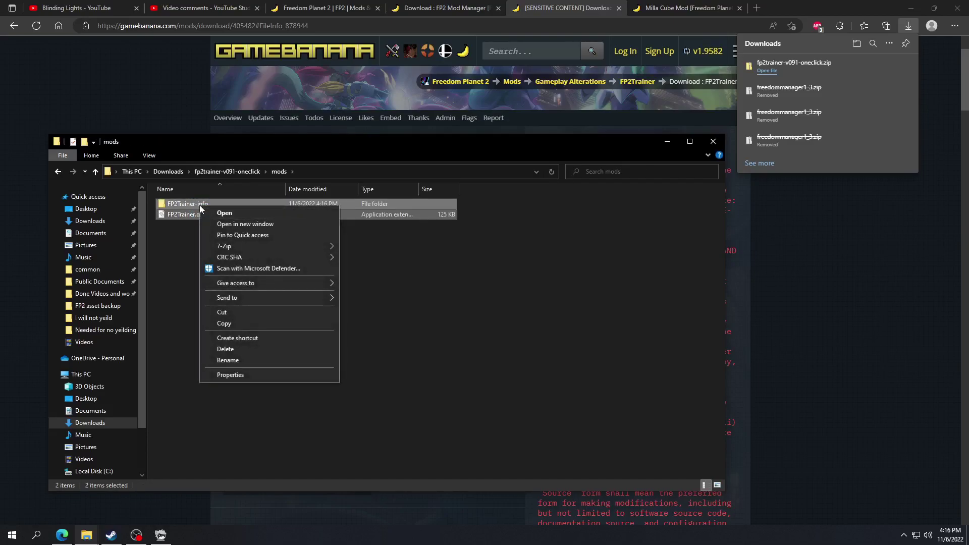
left_click(232, 308)
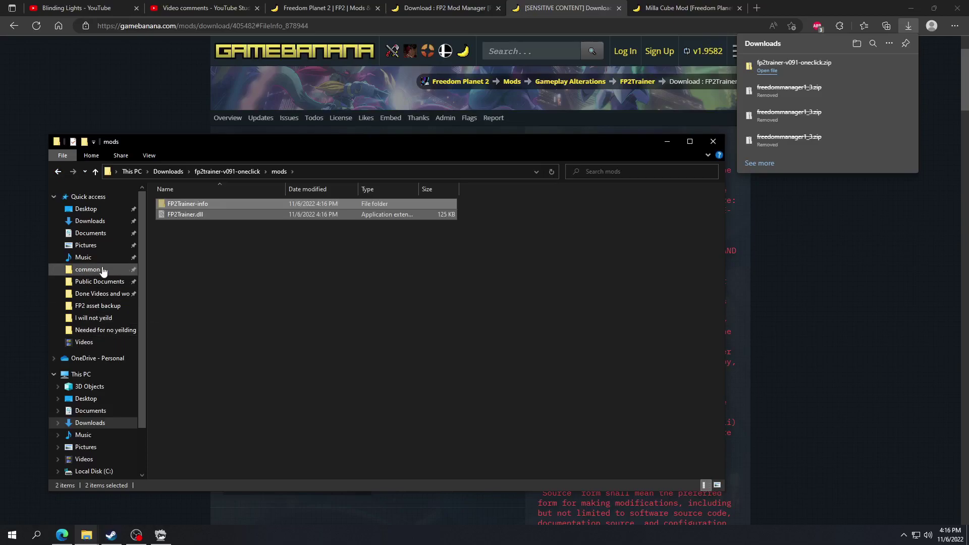
- In the Freedom Planet 2 folder, open MLLoader's mods folder
mouse_move(88, 536)
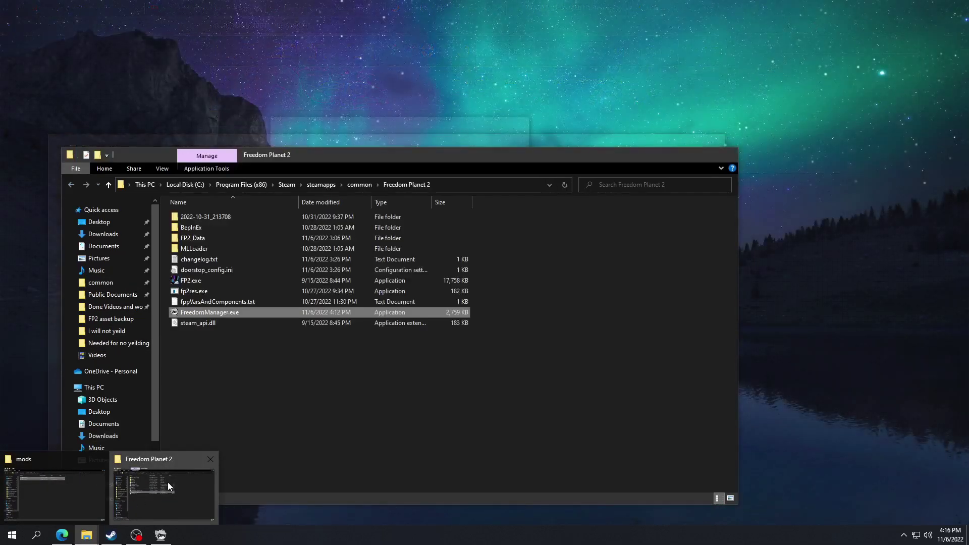
left_click(168, 486)
left_click(281, 420)
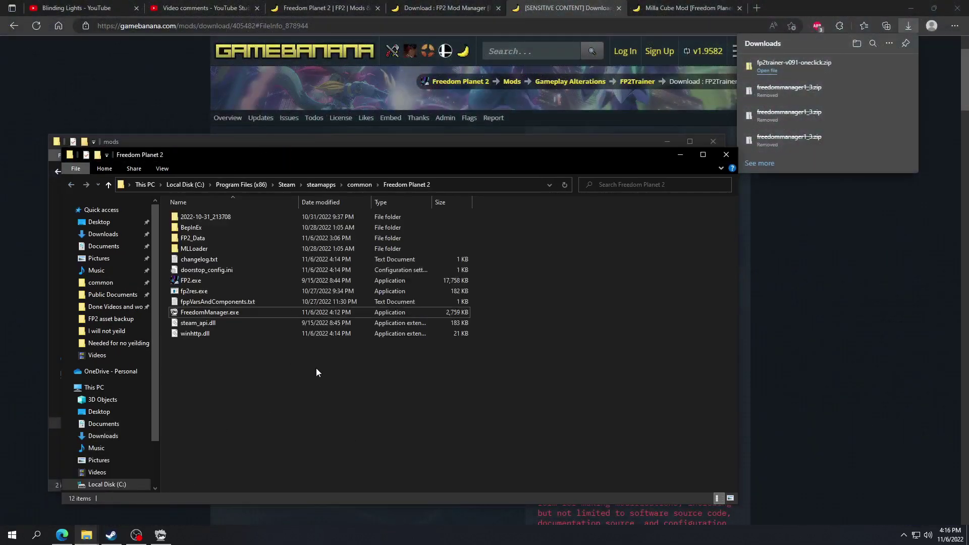
double_click(213, 250)
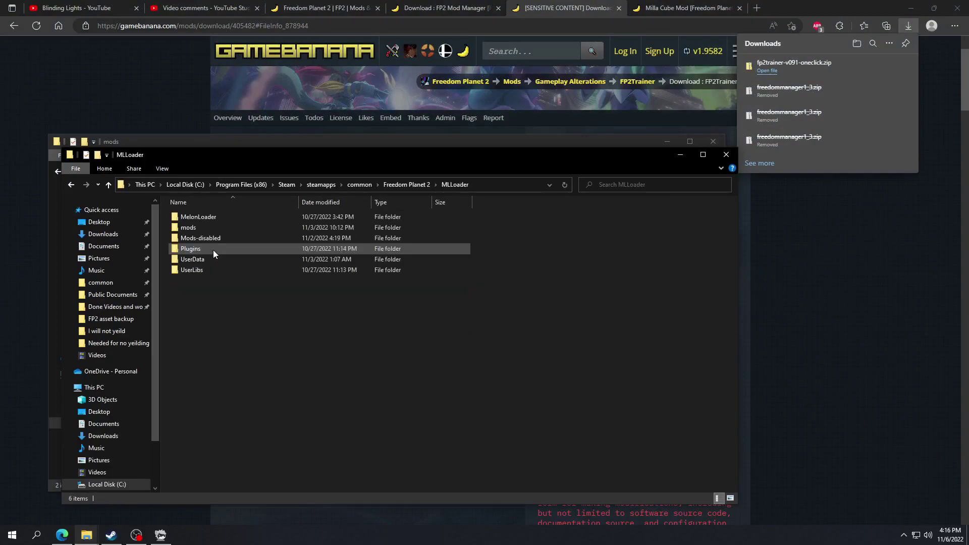
double_click(214, 231)
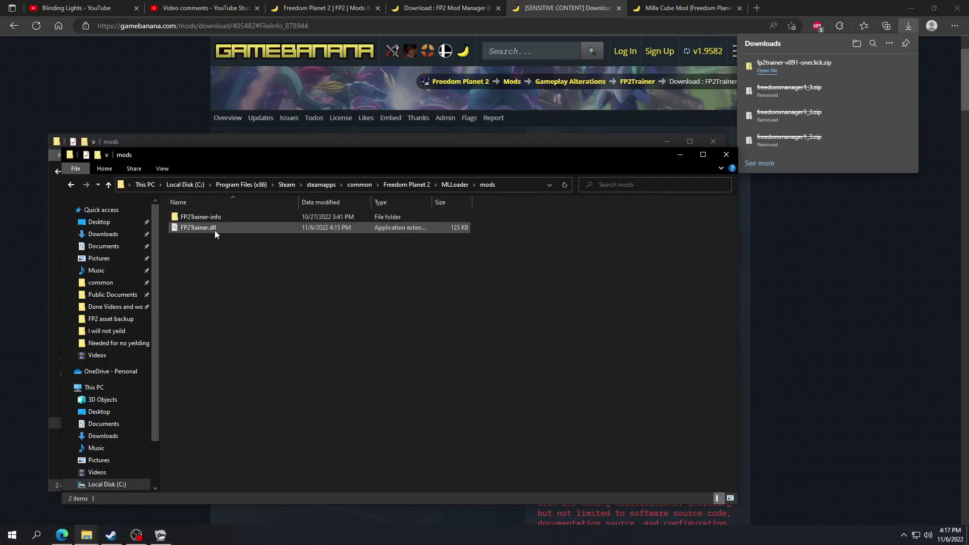
- Paste the FP2Trainer files, replacing the older copies, and return to the Freedom Planet 2 folder
right_click(229, 290)
left_click(267, 378)
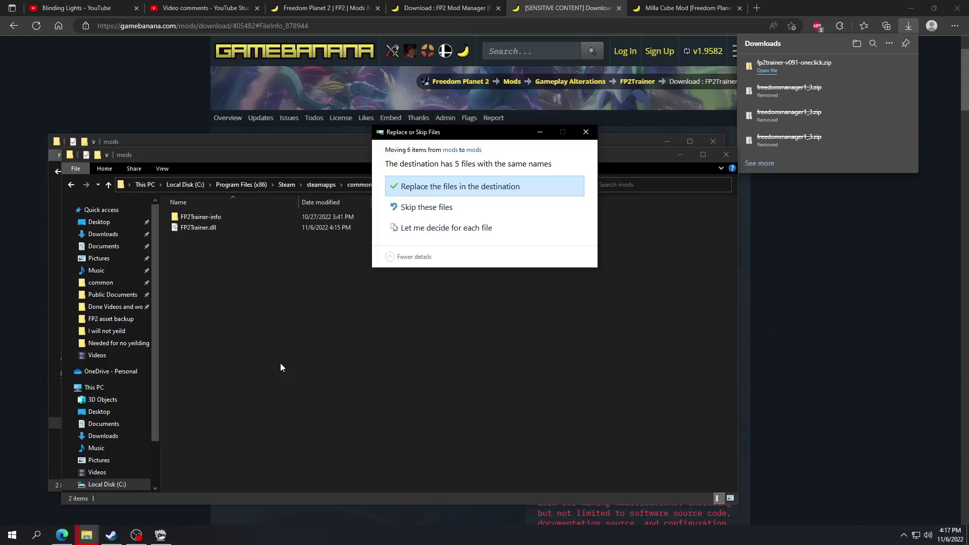
left_click(417, 185)
left_click(317, 357)
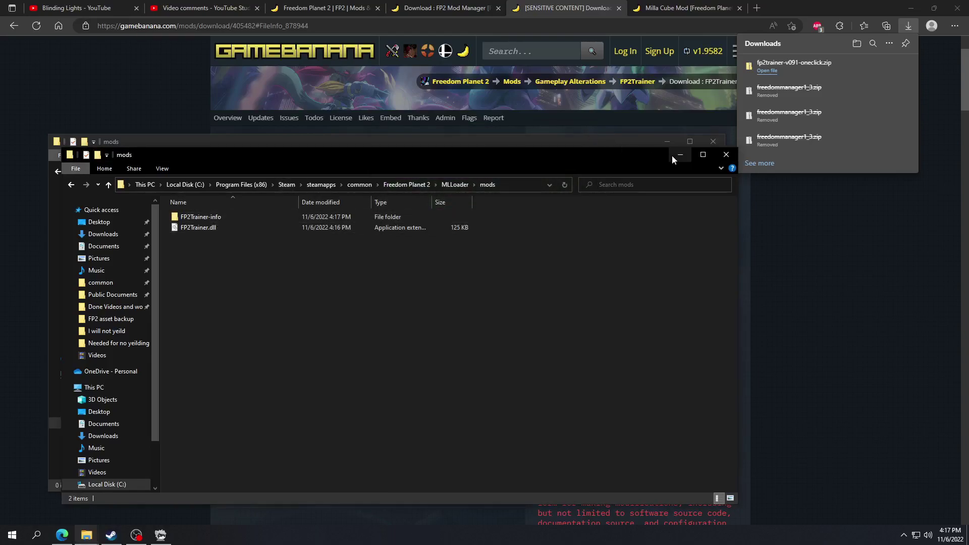
left_click(71, 185)
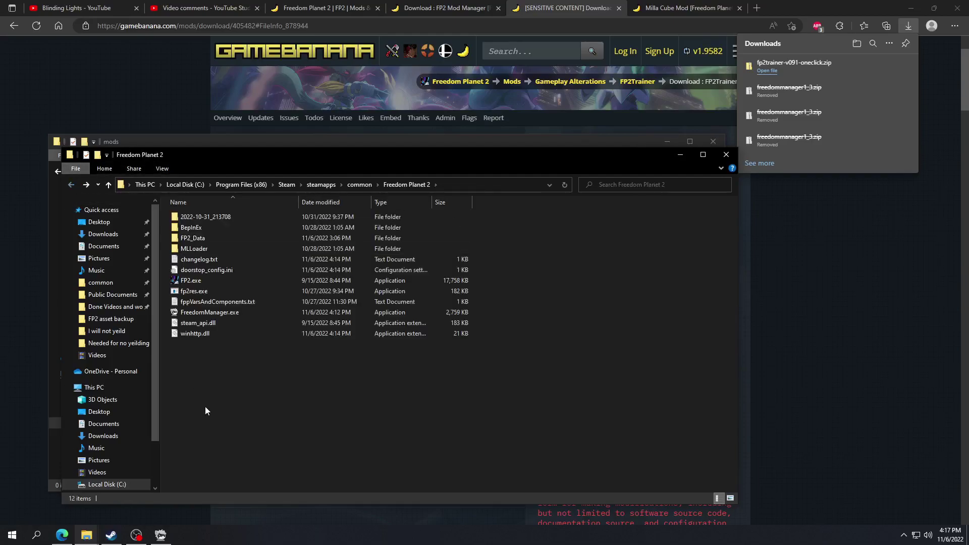